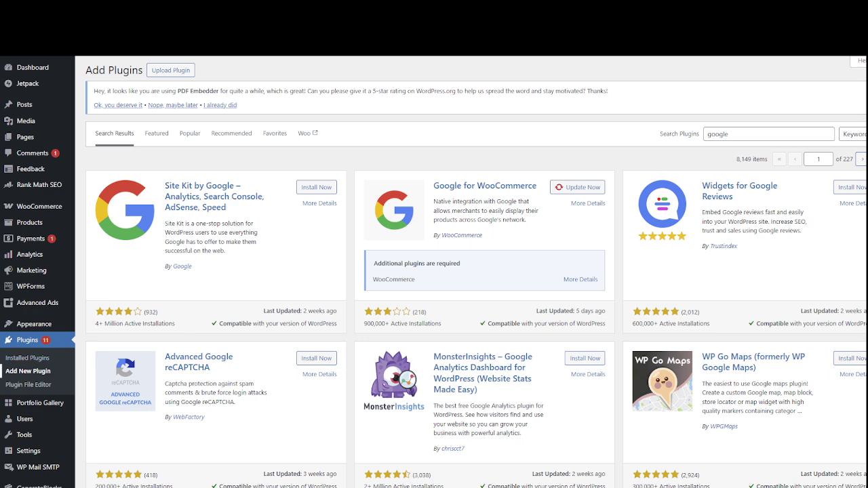
Search the available plugins for "google"
click(741, 133)
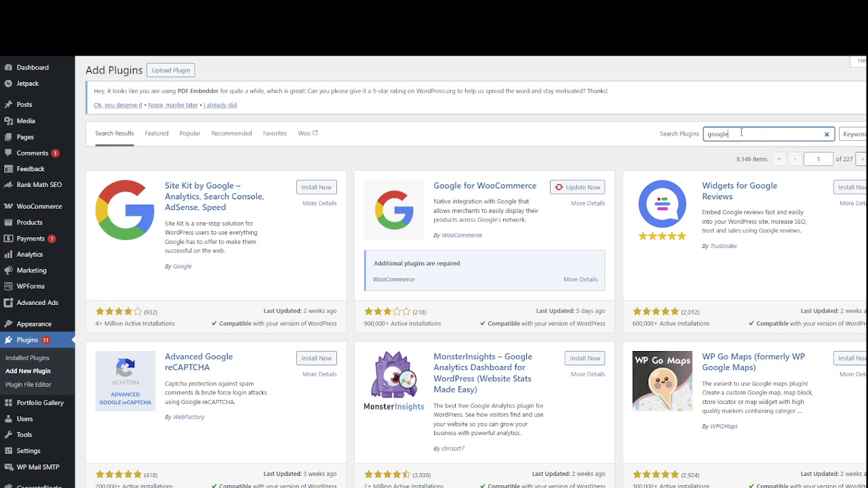
click(851, 136)
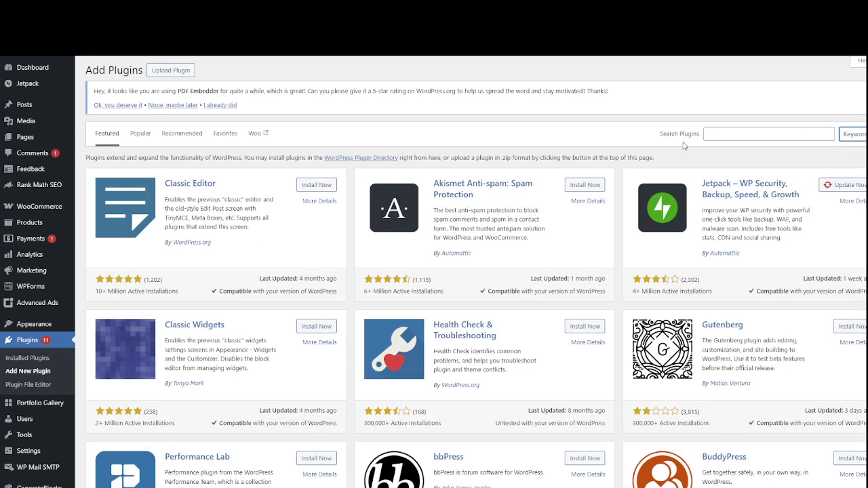
click(713, 139)
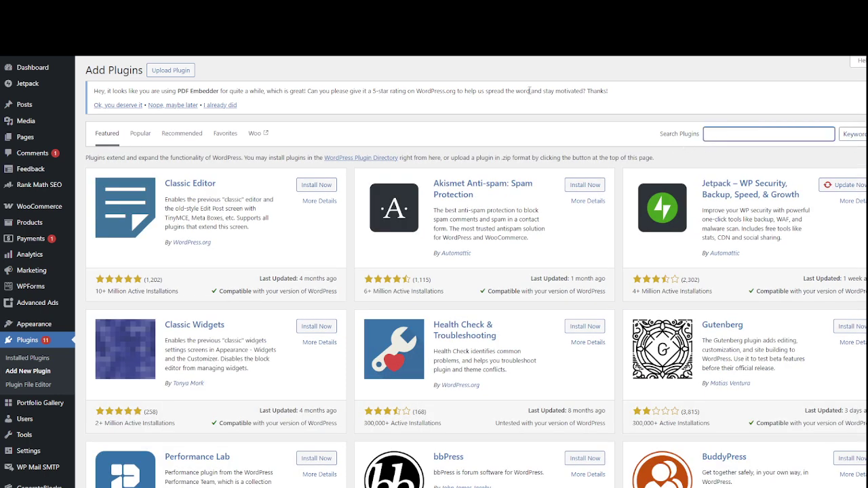
text(giigk)
text(oogle)
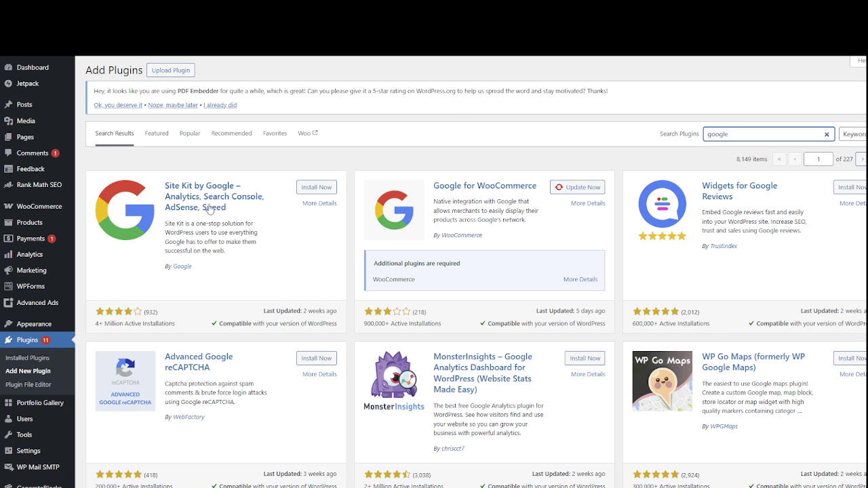
Install and activate the Site Kit by Google plugin
click(307, 194)
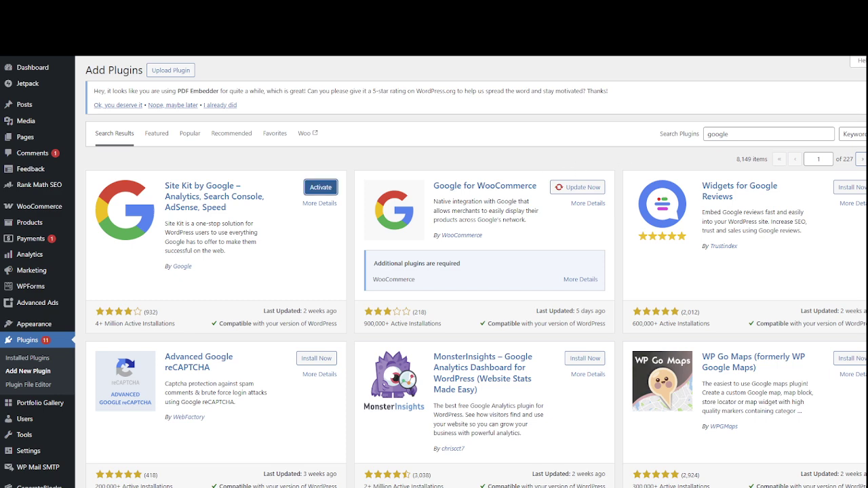
scroll(674, 163, down, 1)
scroll(470, 153, up, 1)
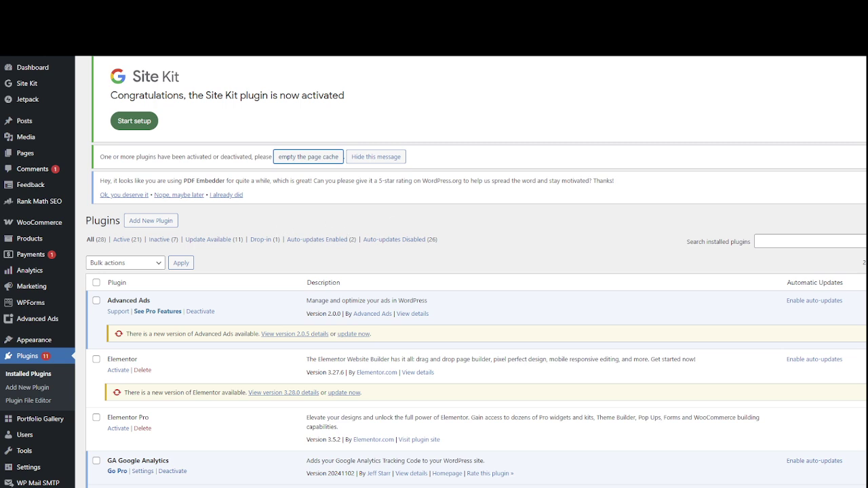
Empty the page cache from the notice on the installed plugins page
scroll(433, 271, down, 1)
scroll(769, 130, up, 1)
scroll(306, 168, down, 2)
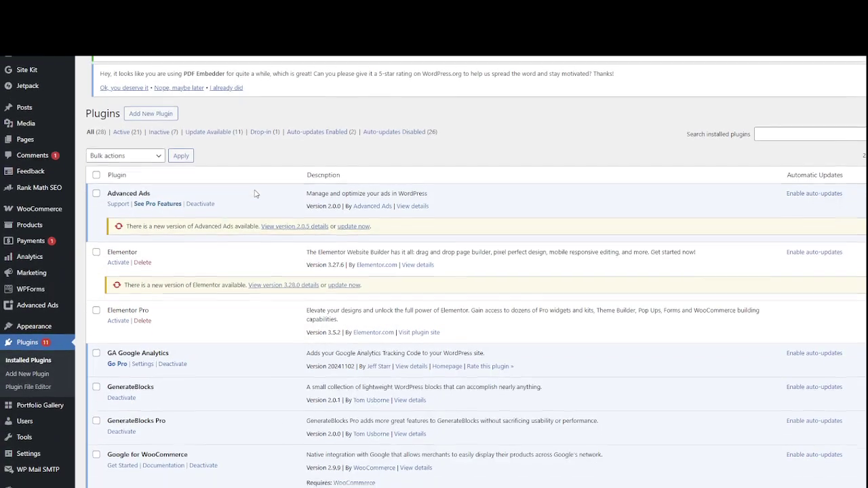
scroll(255, 194, up, 1)
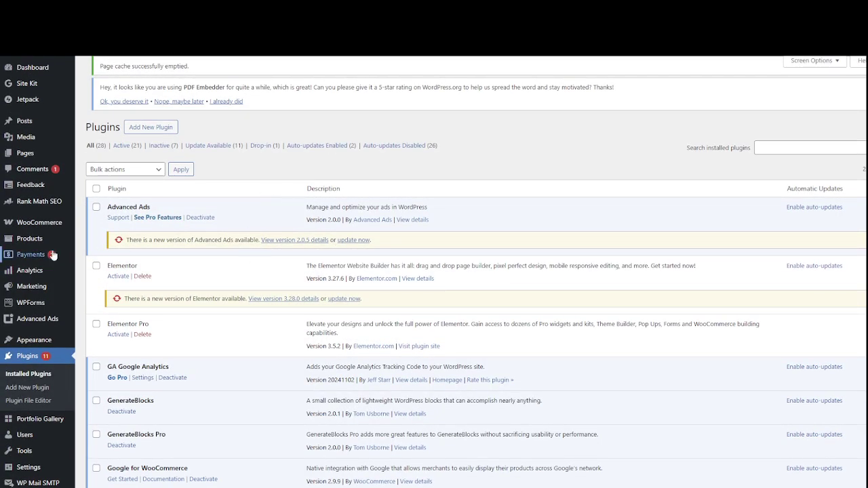
Look through the installed plugins list for the Site Kit by Google entry and its available options
scroll(52, 254, down, 5)
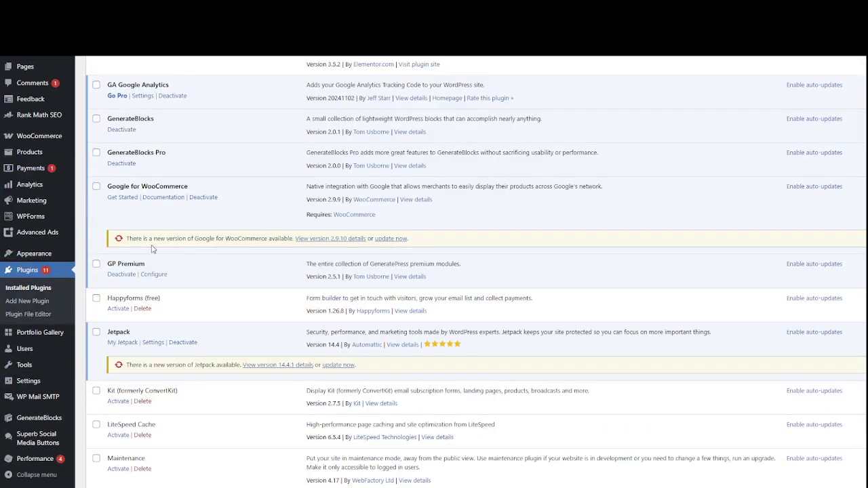
scroll(152, 249, down, 5)
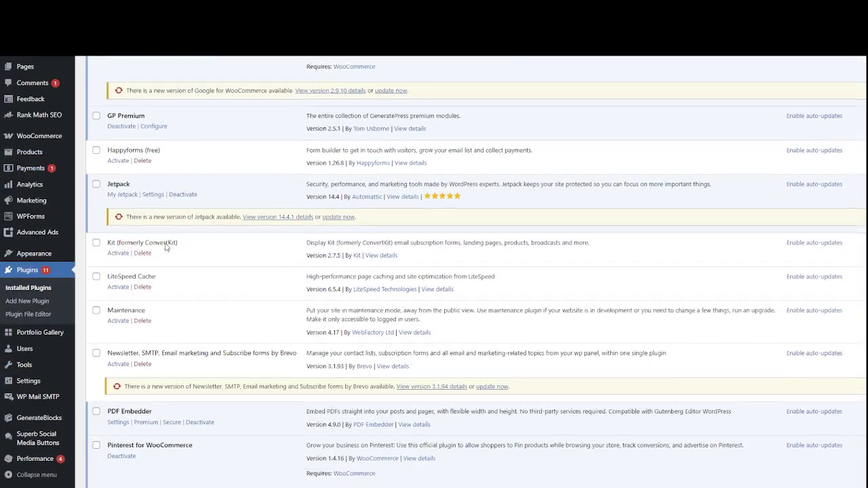
scroll(165, 247, down, 5)
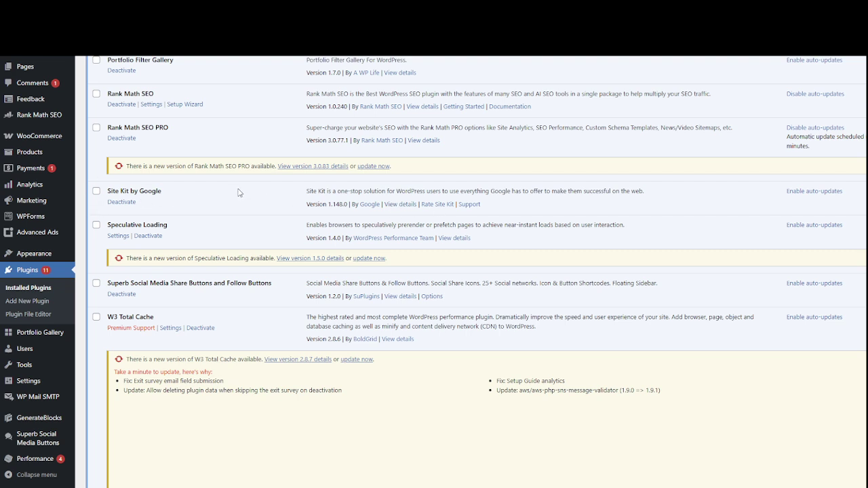
scroll(76, 276, up, 3)
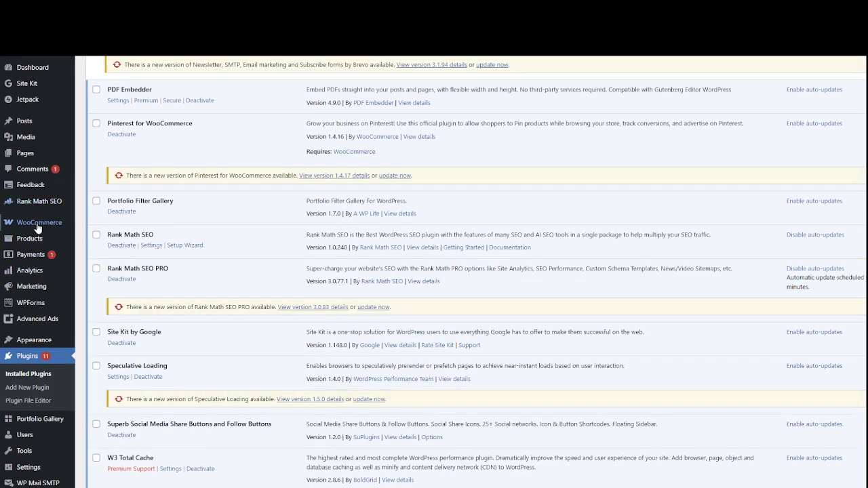
scroll(39, 290, down, 2)
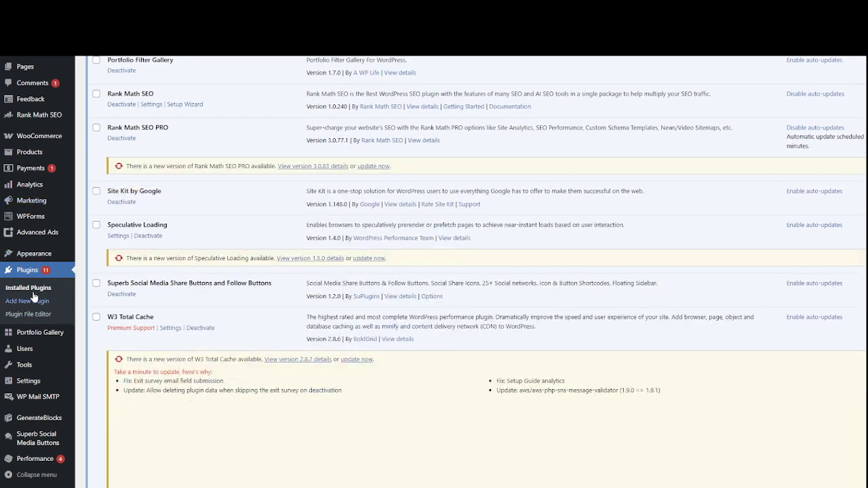
mouse_move(37, 348)
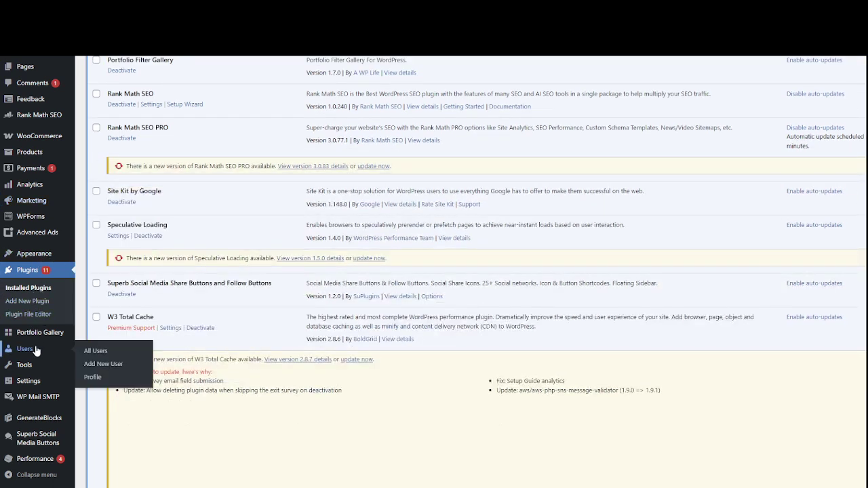
mouse_move(33, 388)
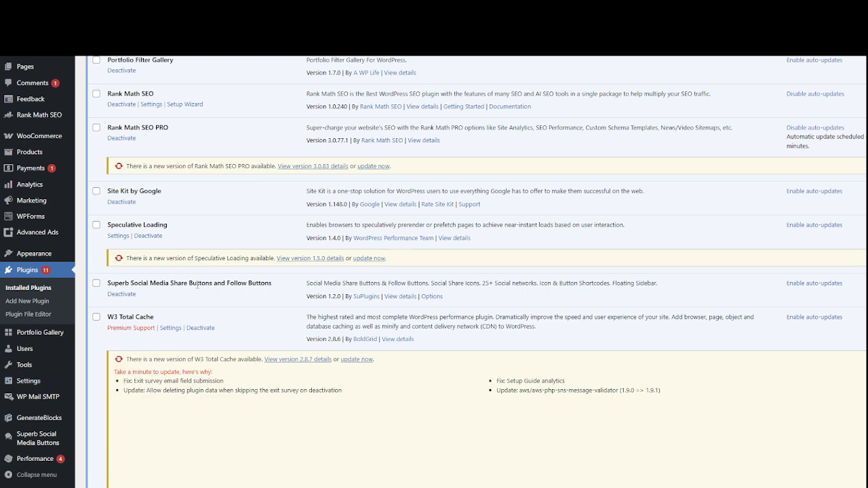
scroll(197, 285, up, 1)
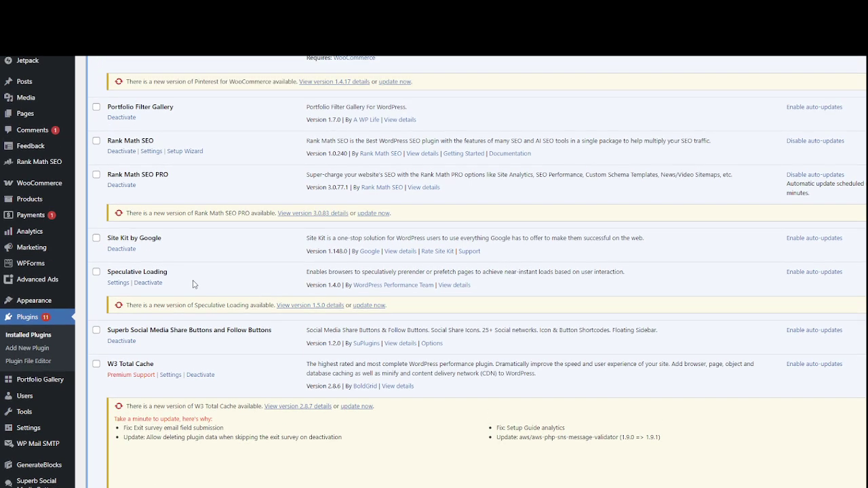
View the plugin details of Site Kit by Google, then close them
click(394, 252)
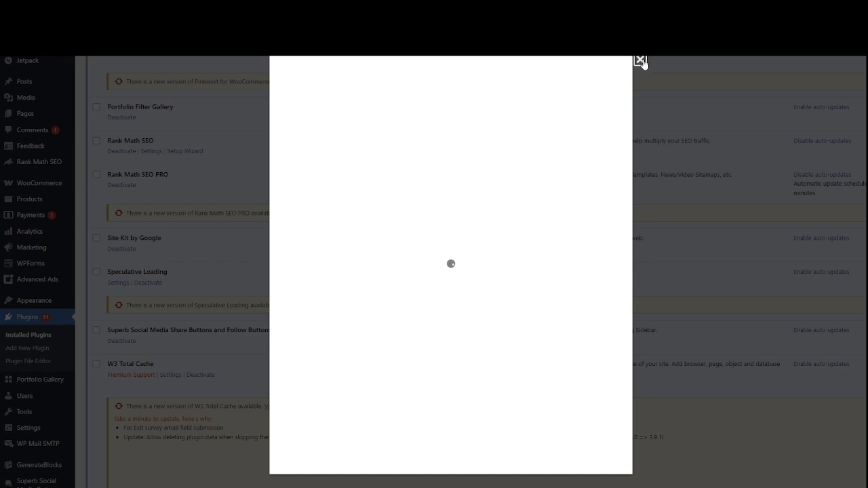
scroll(632, 101, down, 2)
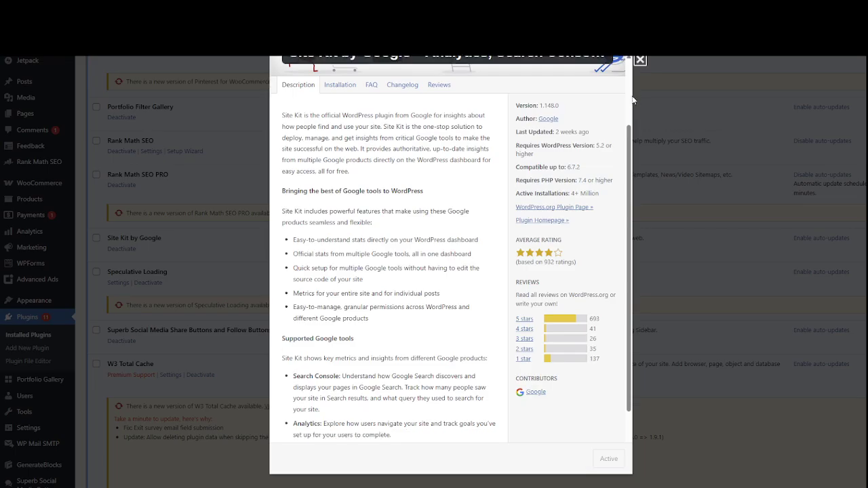
click(639, 60)
Examine the WordPress admin navigation and its submenus to find where Site Kit can be opened
scroll(42, 348, down, 3)
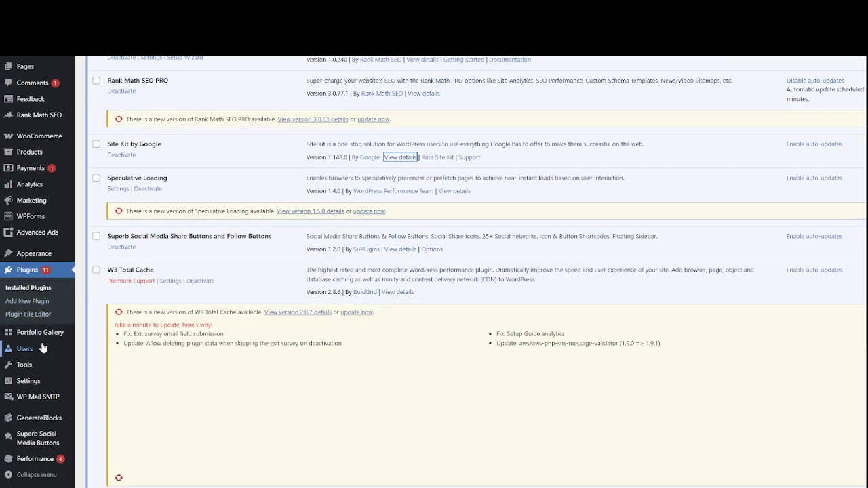
mouse_move(33, 459)
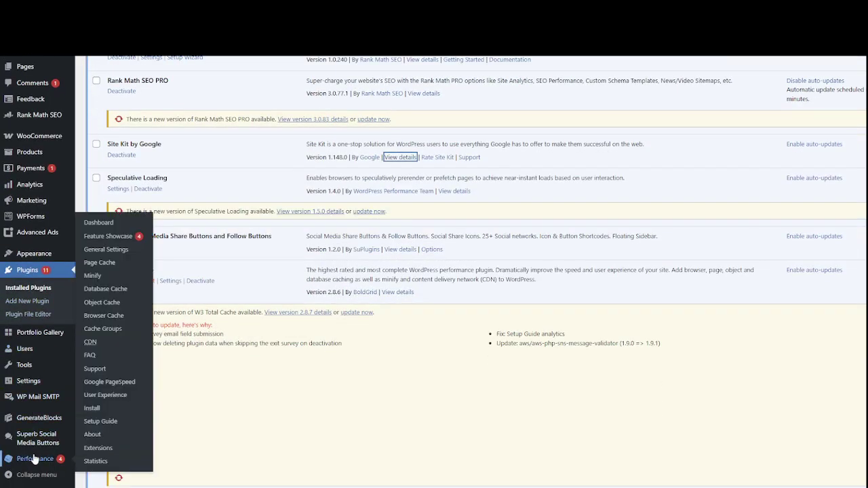
scroll(34, 460, up, 3)
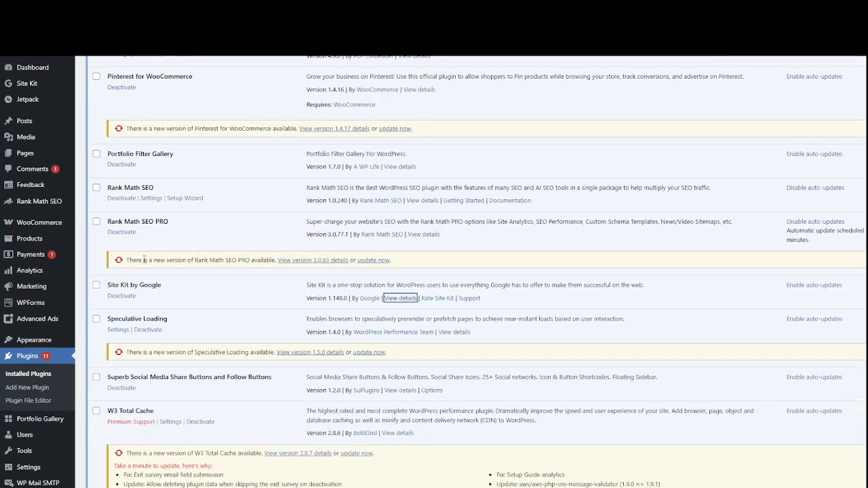
scroll(155, 214, down, 1)
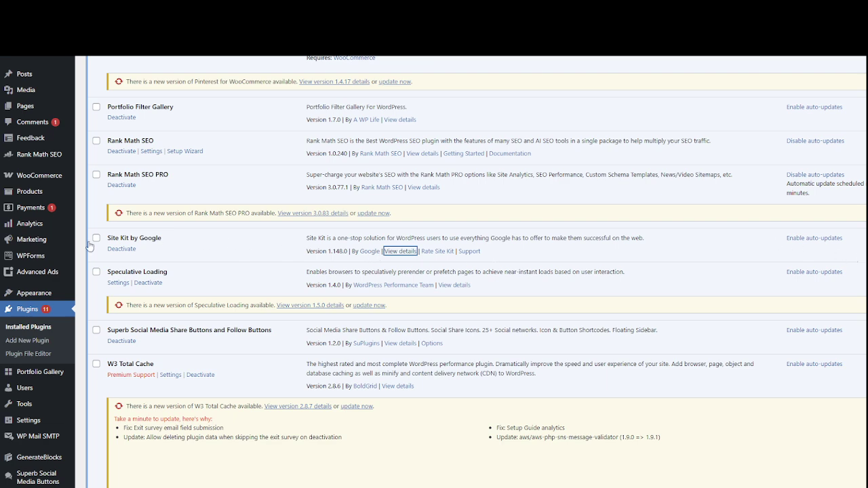
mouse_move(30, 301)
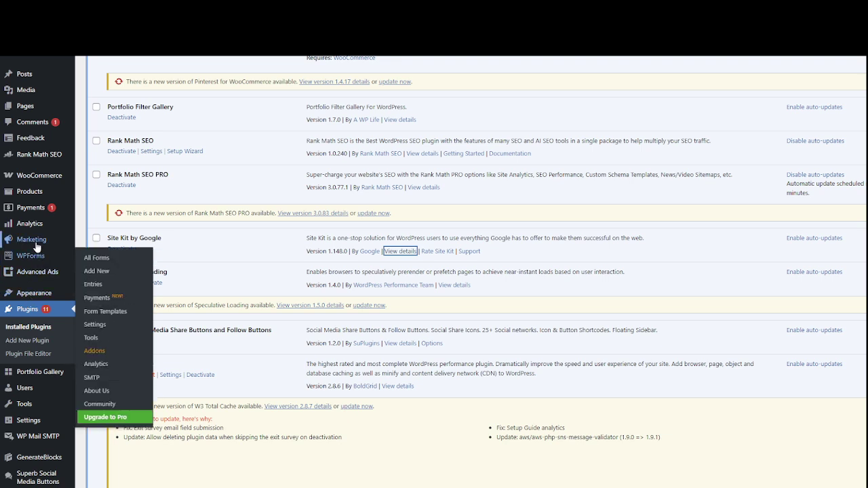
mouse_move(36, 245)
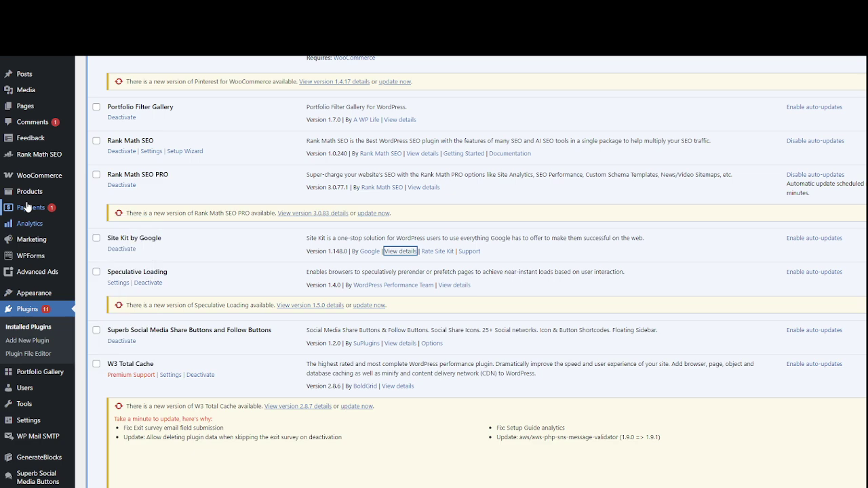
mouse_move(32, 183)
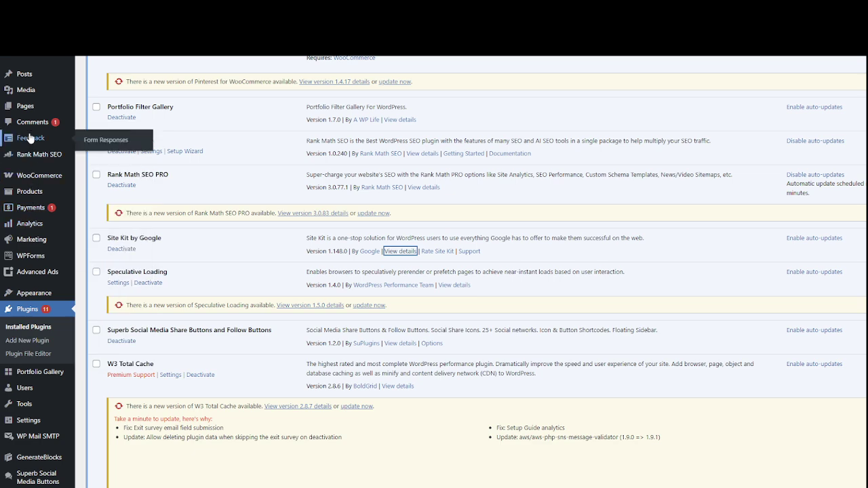
scroll(31, 136, down, 3)
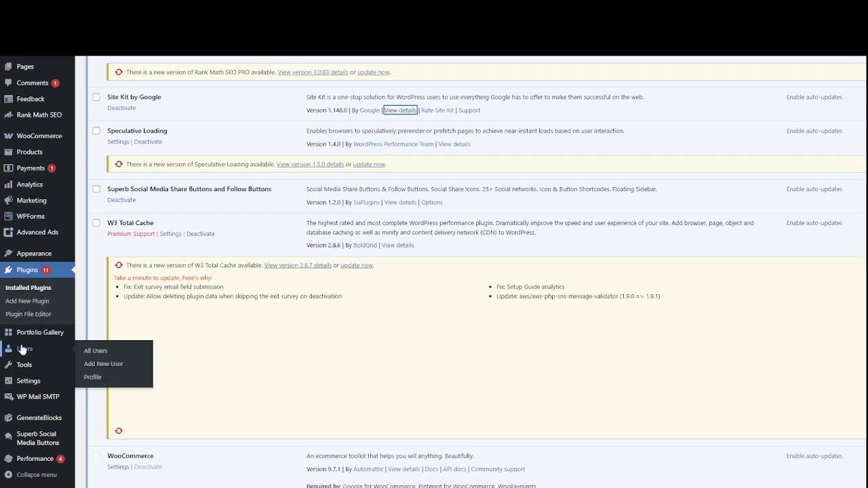
mouse_move(28, 366)
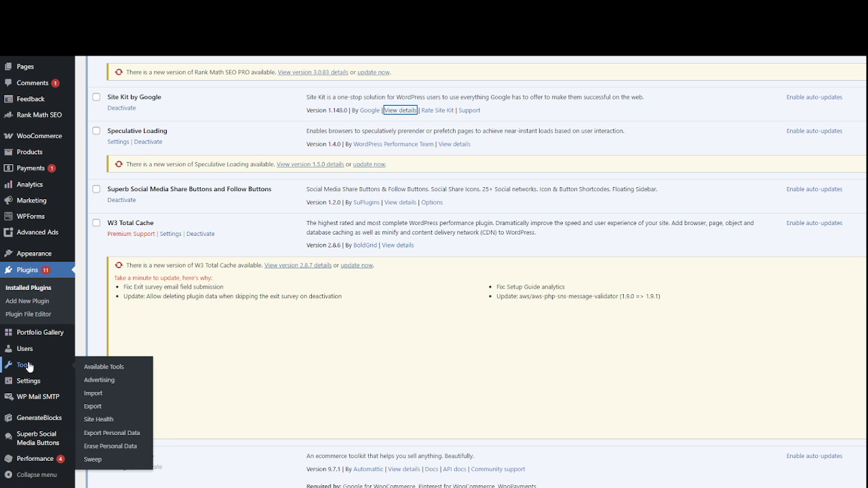
mouse_move(28, 384)
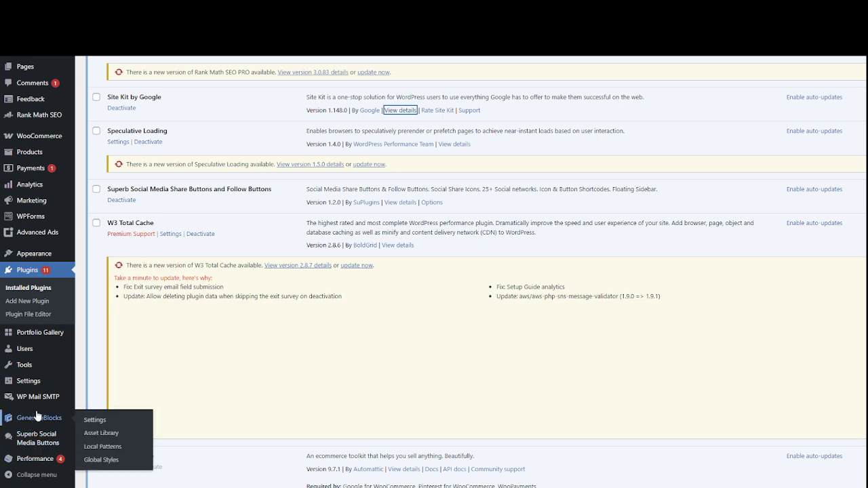
mouse_move(27, 405)
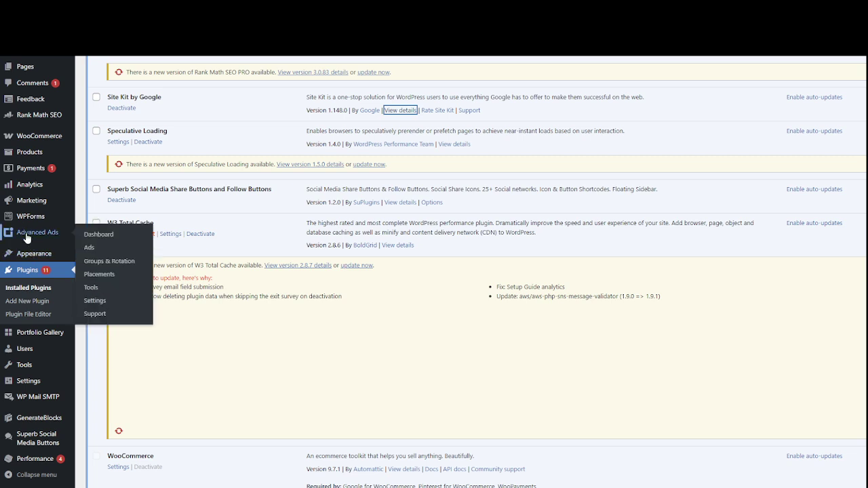
mouse_move(27, 221)
scroll(32, 232, up, 1)
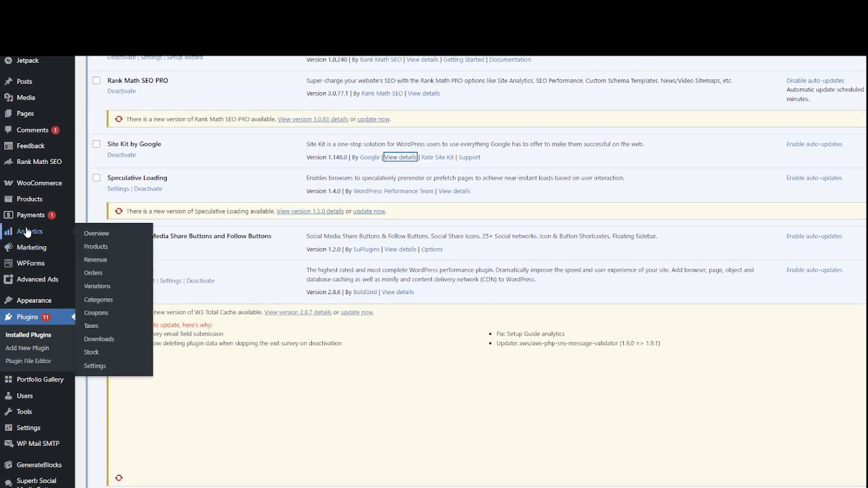
mouse_move(31, 200)
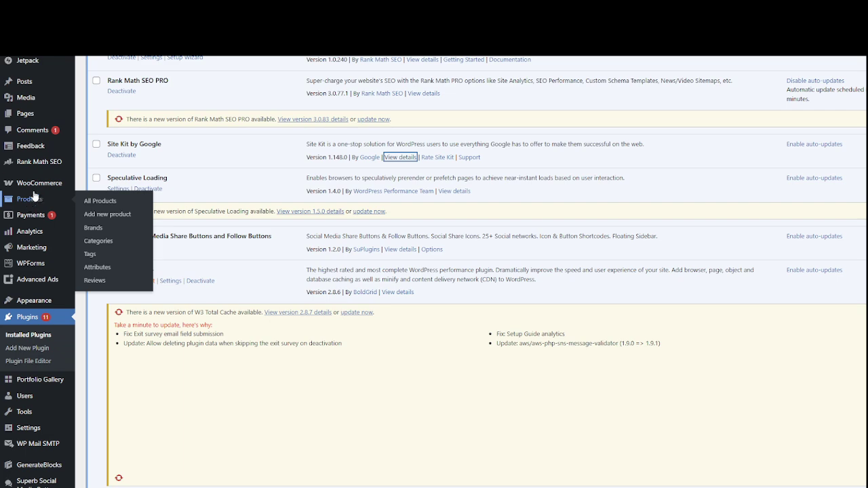
mouse_move(39, 163)
scroll(39, 161, up, 2)
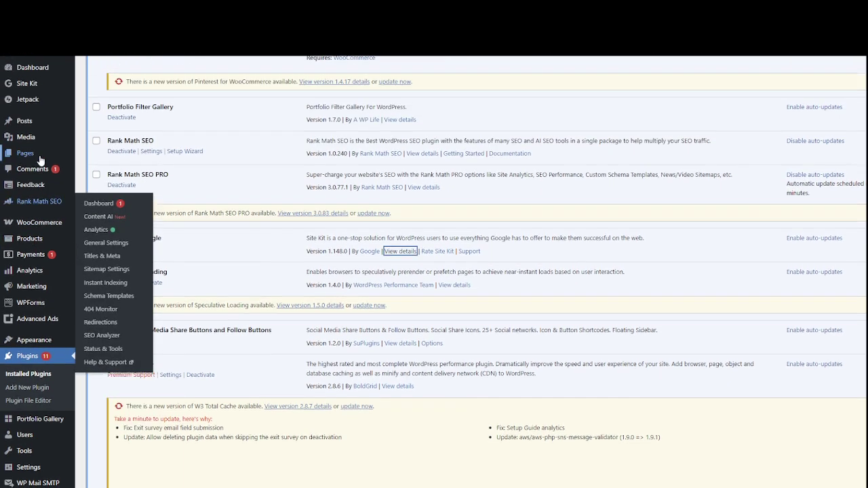
Open the Site Kit dashboard and start its setup by signing in with Google, leaving both optional checkboxes unticked
scroll(41, 160, up, 3)
mouse_move(29, 86)
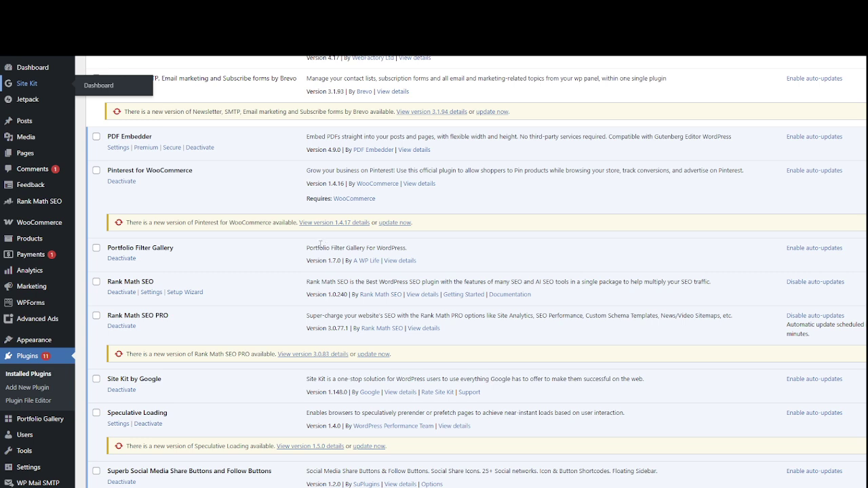
click(95, 84)
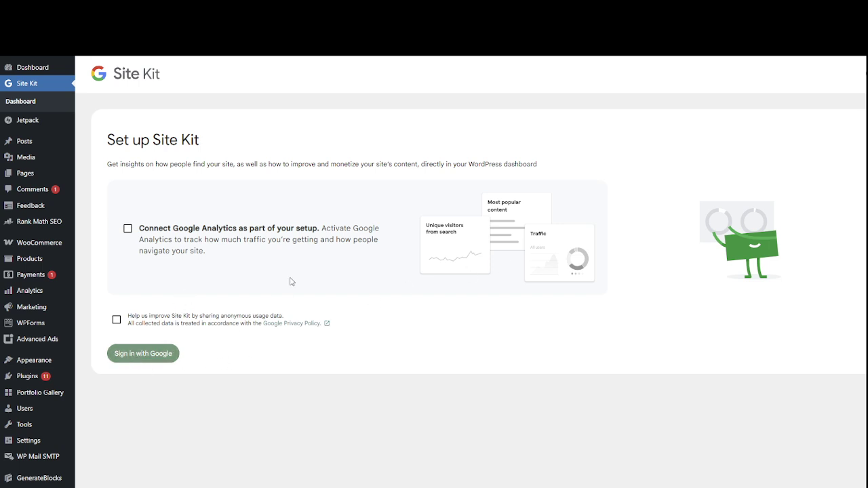
click(152, 358)
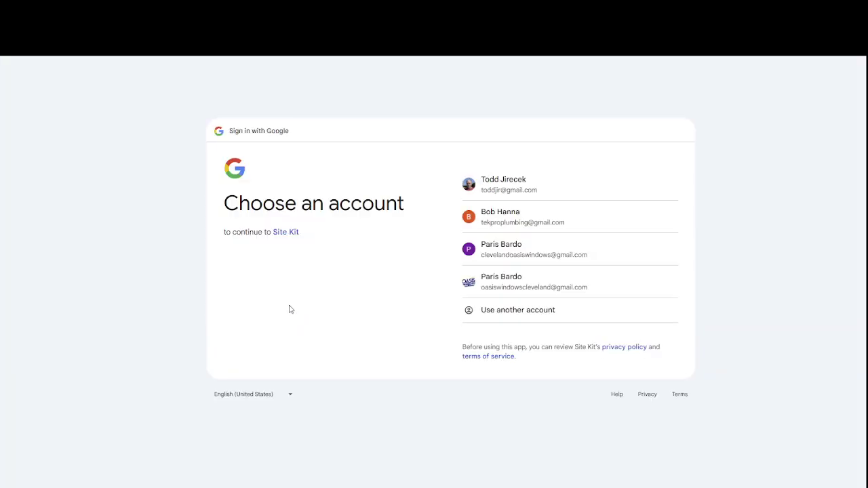
Choose the first listed Google account, sign in to Site Kit with it, and grant Site Kit access to the account
click(501, 186)
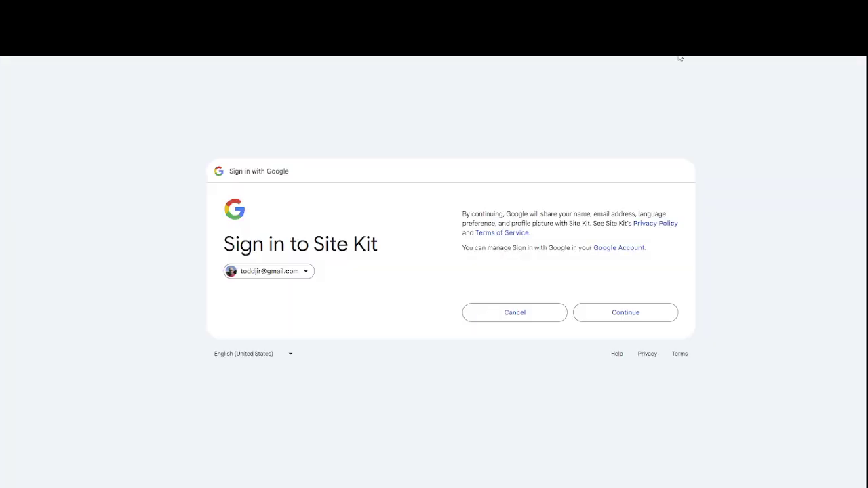
click(612, 313)
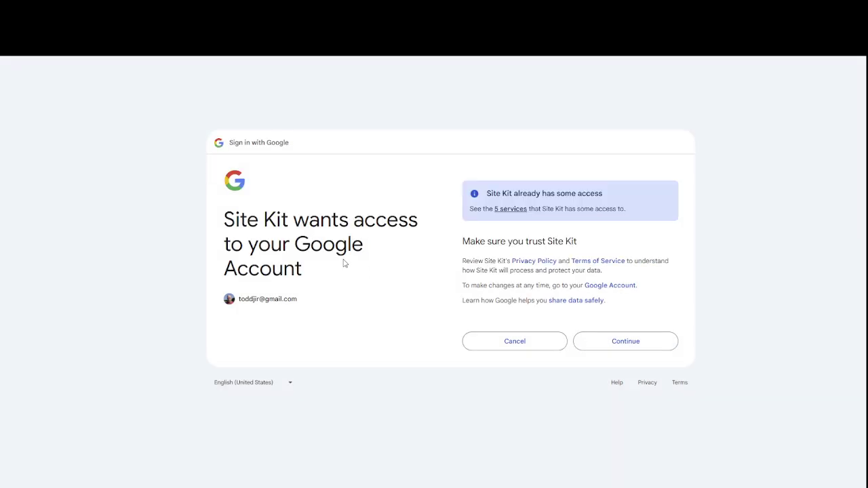
click(635, 343)
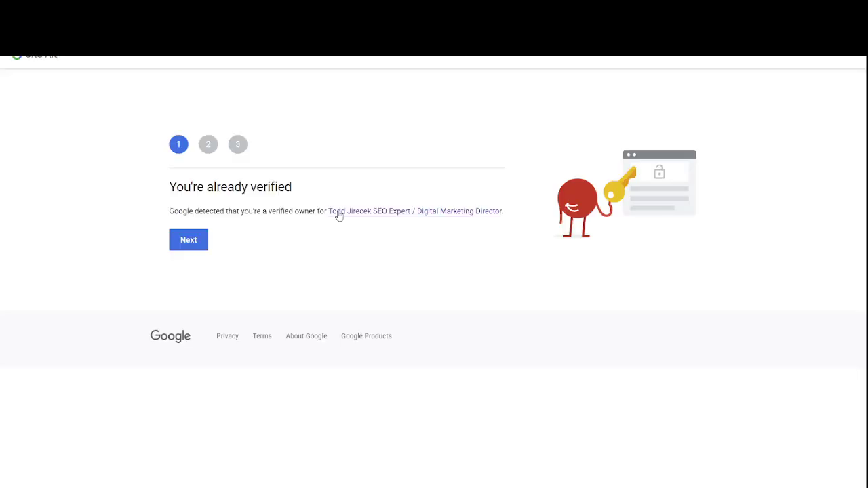
Complete the three Site Kit setup stages, allowing the site to access Google Account data for dashboard metrics
click(192, 245)
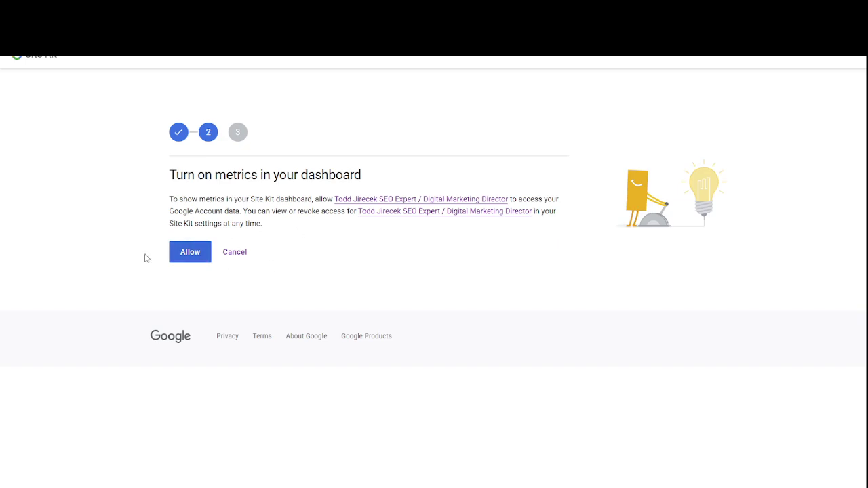
click(177, 256)
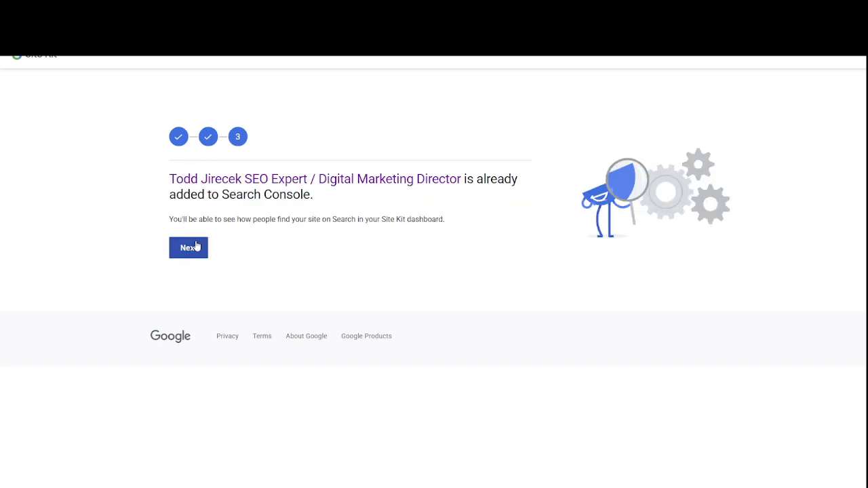
click(195, 248)
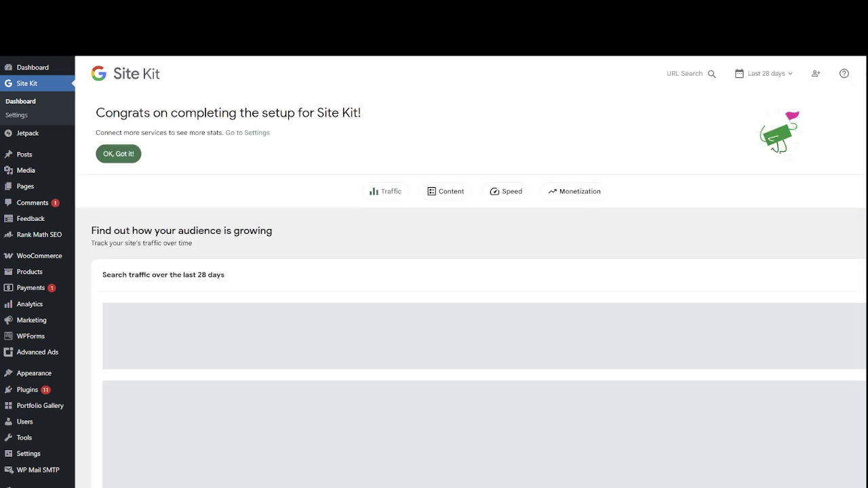
Examine the Site Kit dashboard's search traffic section, including total impressions, total clicks and the 28-day chart
scroll(471, 284, down, 9)
scroll(471, 285, up, 9)
scroll(471, 284, down, 1)
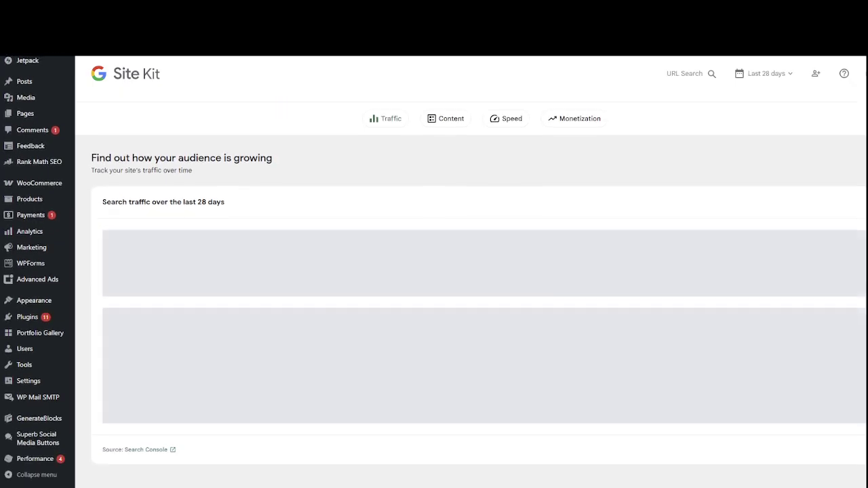
scroll(471, 284, up, 1)
scroll(471, 285, down, 1)
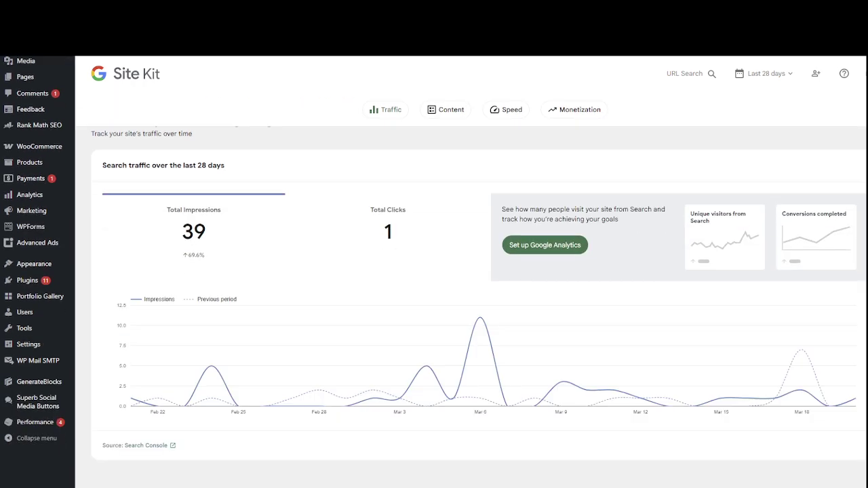
scroll(471, 285, down, 10)
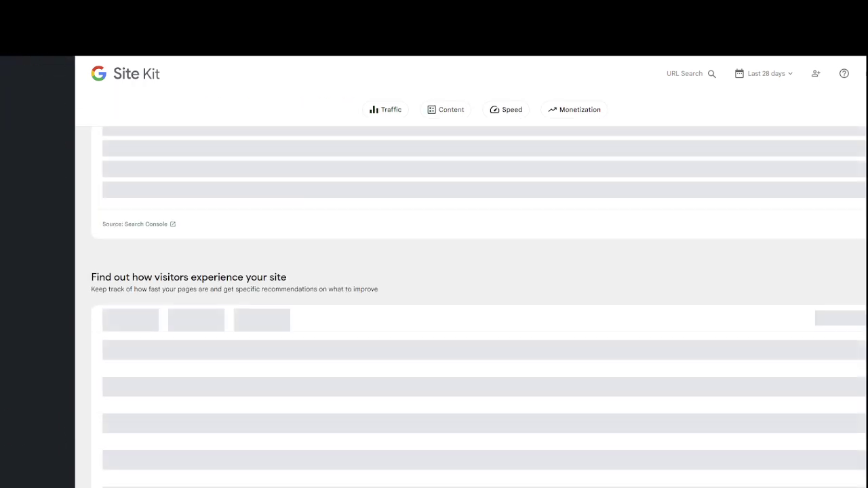
scroll(487, 199, up, 10)
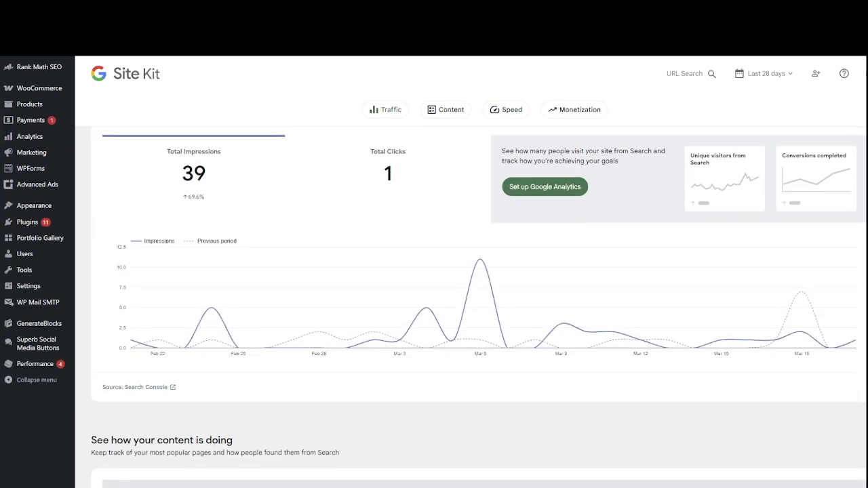
scroll(486, 199, up, 1)
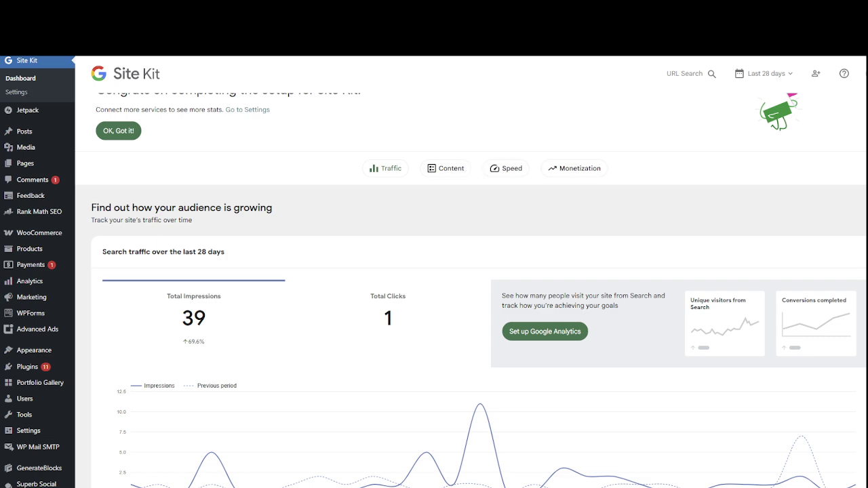
scroll(382, 135, down, 1)
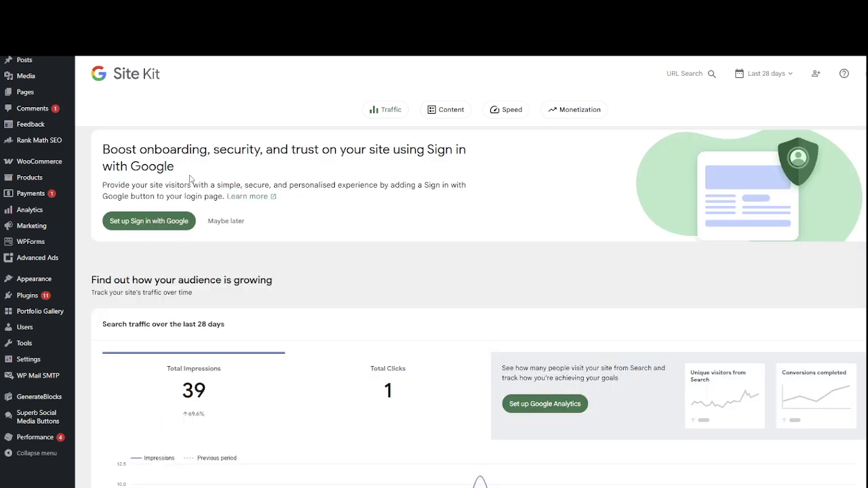
scroll(190, 178, down, 2)
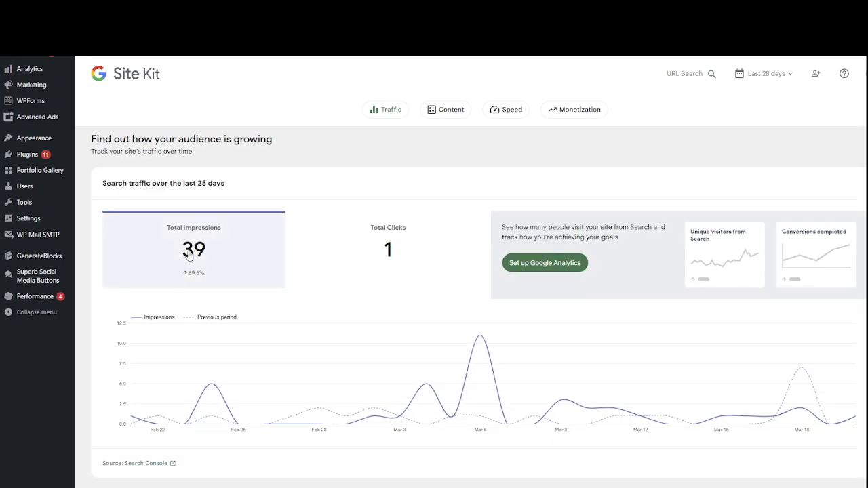
scroll(190, 252, down, 1)
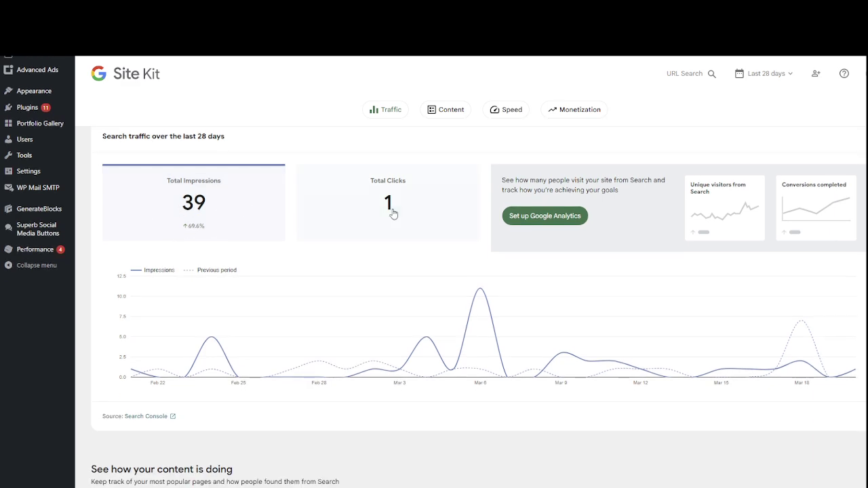
scroll(392, 213, up, 2)
scroll(166, 251, down, 2)
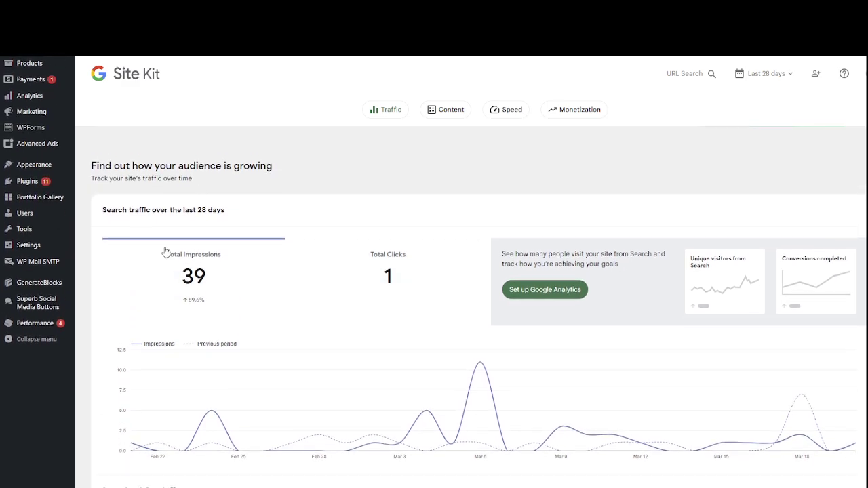
Review the top search queries for the site in the dashboard's content section
scroll(337, 213, down, 2)
scroll(292, 214, down, 2)
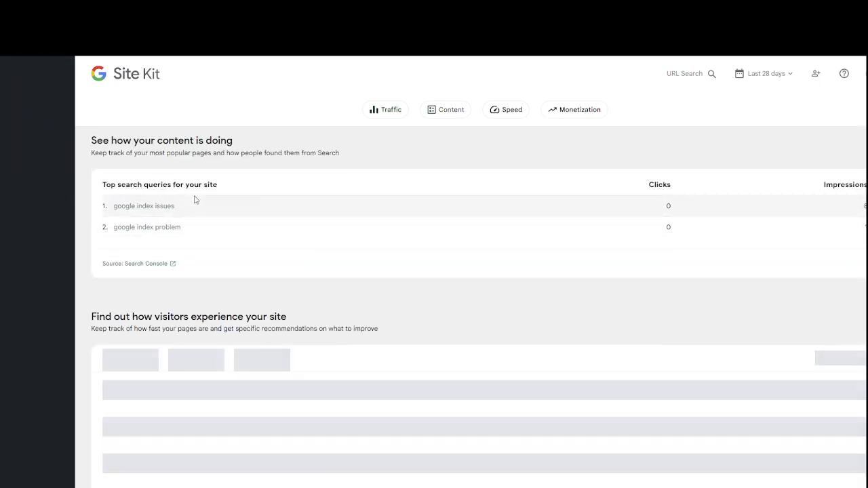
scroll(194, 197, down, 2)
scroll(261, 196, up, 2)
scroll(212, 187, up, 2)
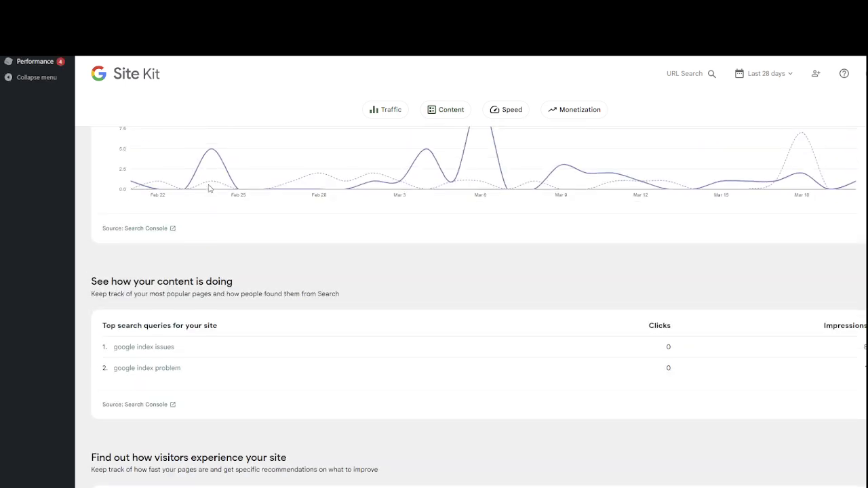
Examine the visitor experience section with its lab data for Largest Contentful Paint, Cumulative Layout Shift and Total Blocking Time
scroll(217, 240, down, 5)
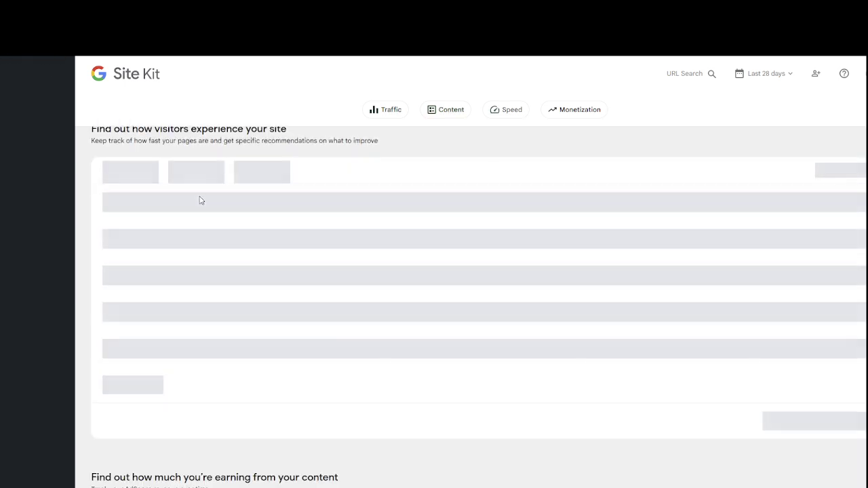
scroll(156, 169, up, 1)
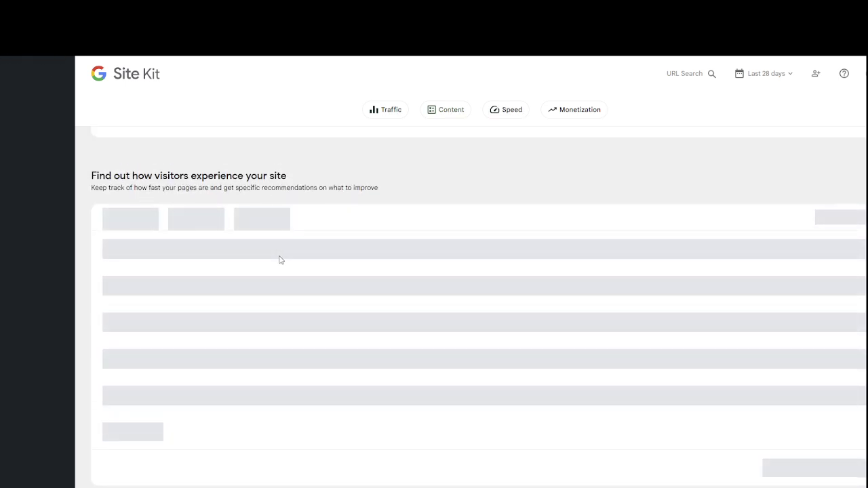
scroll(279, 253, down, 5)
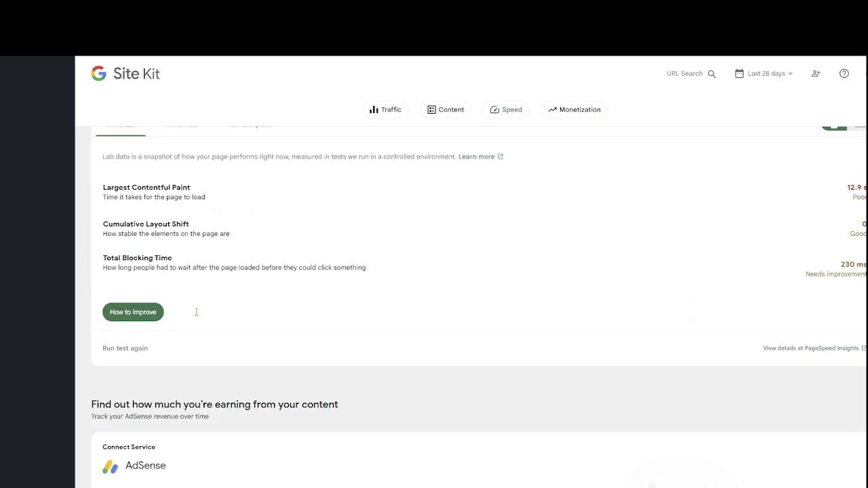
scroll(196, 314, up, 2)
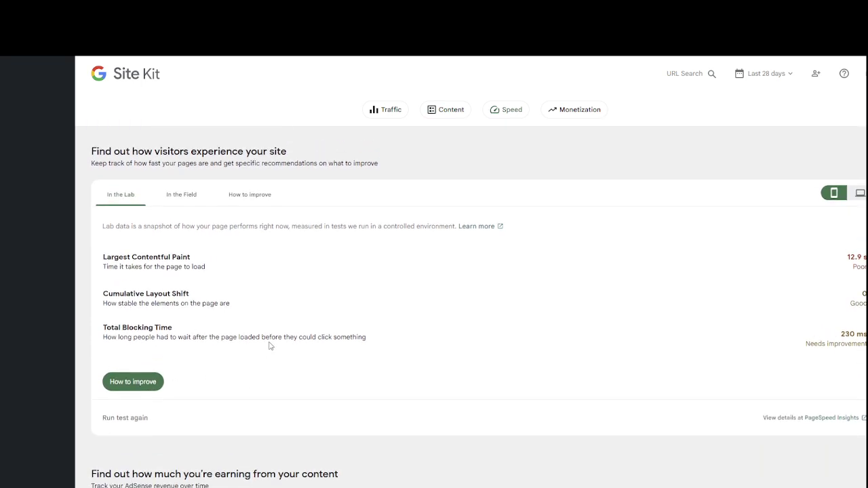
scroll(269, 346, up, 2)
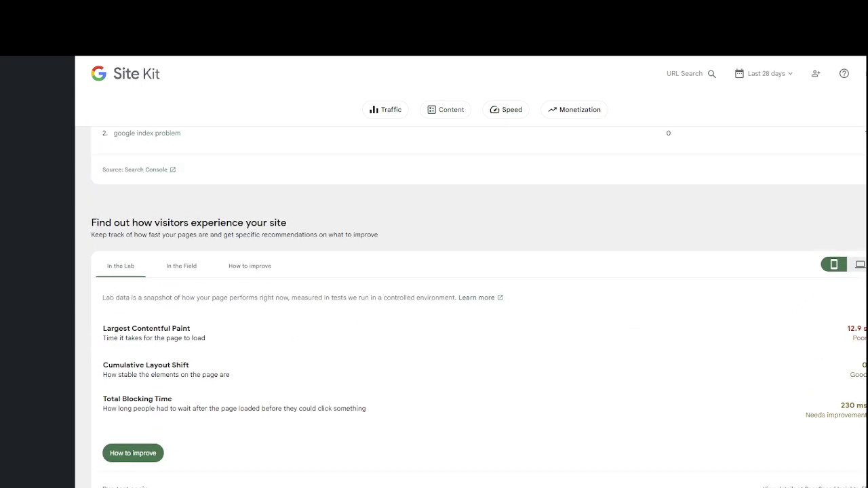
scroll(322, 322, down, 1)
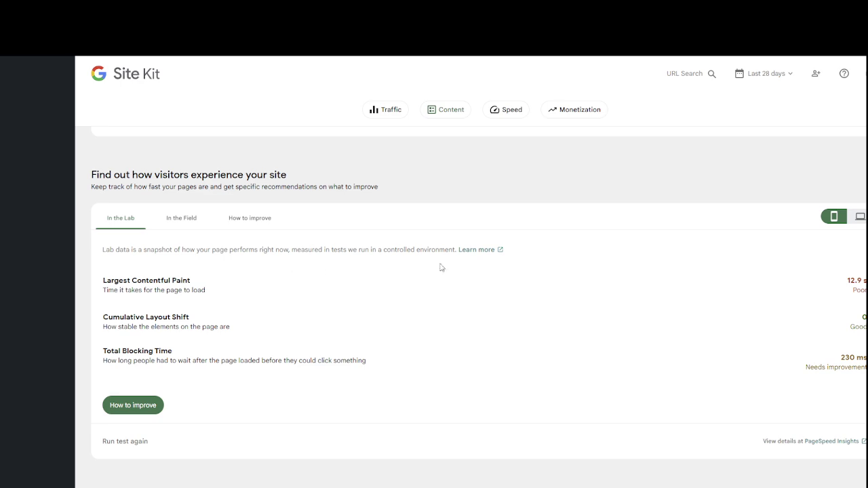
View the desktop speed results in the visitor experience section, and switch back to the mobile results
click(860, 217)
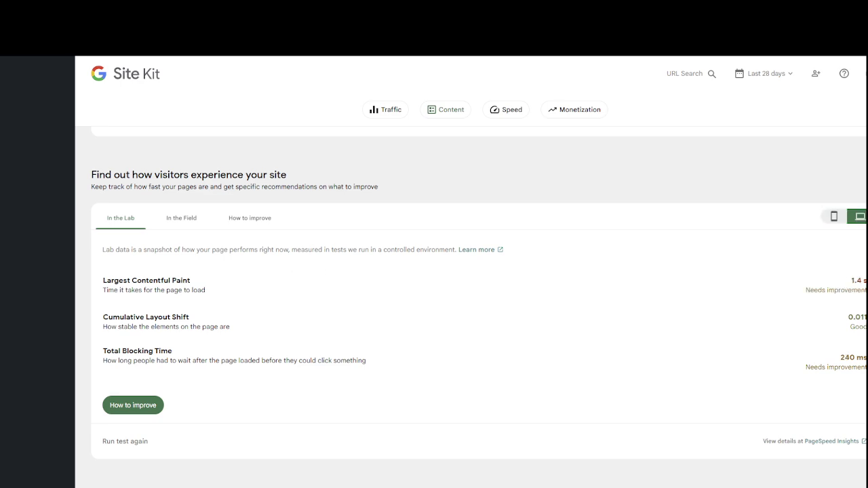
scroll(851, 252, down, 1)
scroll(845, 287, up, 2)
click(835, 282)
scroll(835, 282, up, 1)
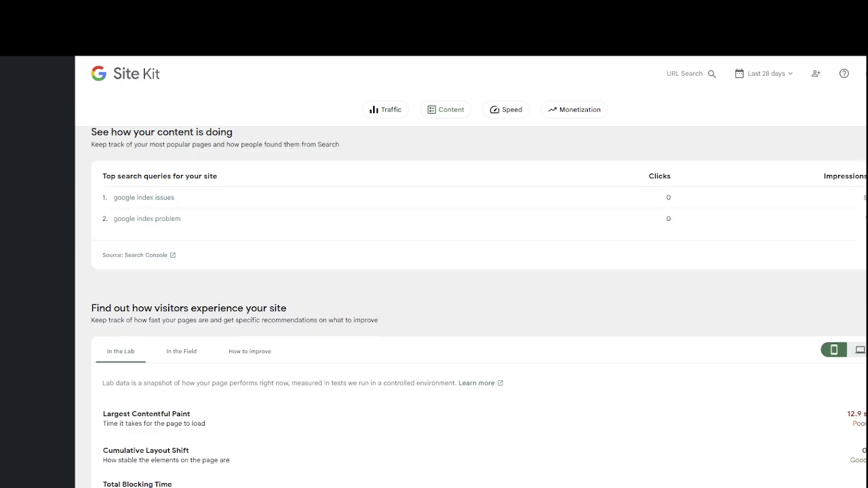
Go through the dashboard's Content and Speed sections using its section navigation, and return to the Traffic section
scroll(471, 272, up, 10)
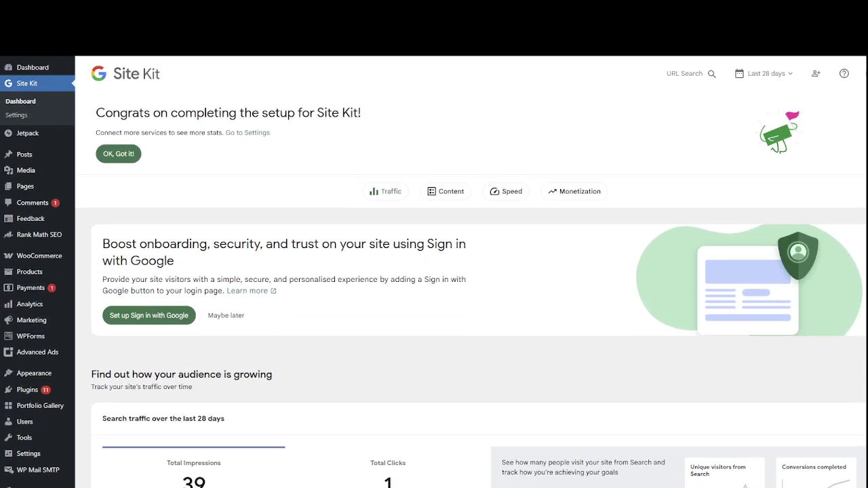
scroll(393, 218, down, 4)
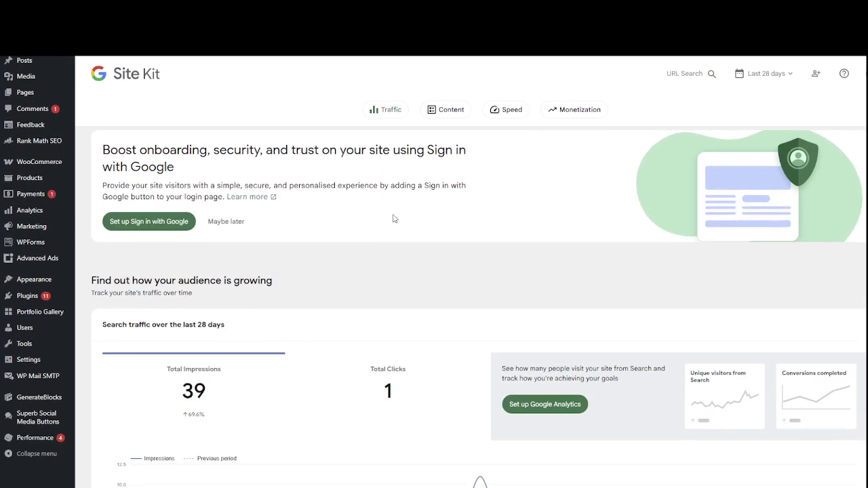
scroll(317, 239, up, 2)
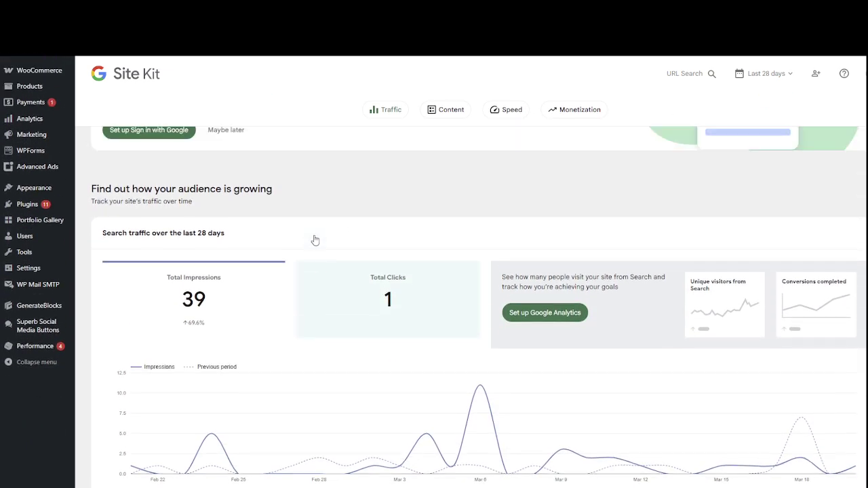
click(453, 115)
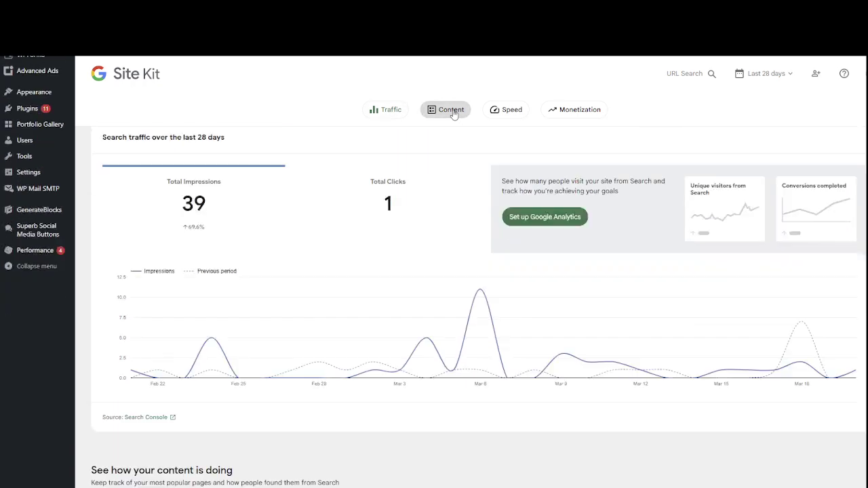
click(519, 116)
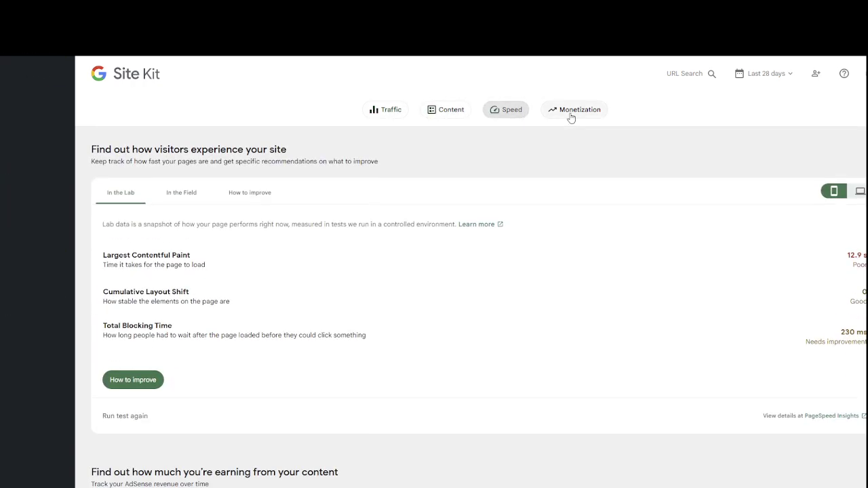
click(393, 111)
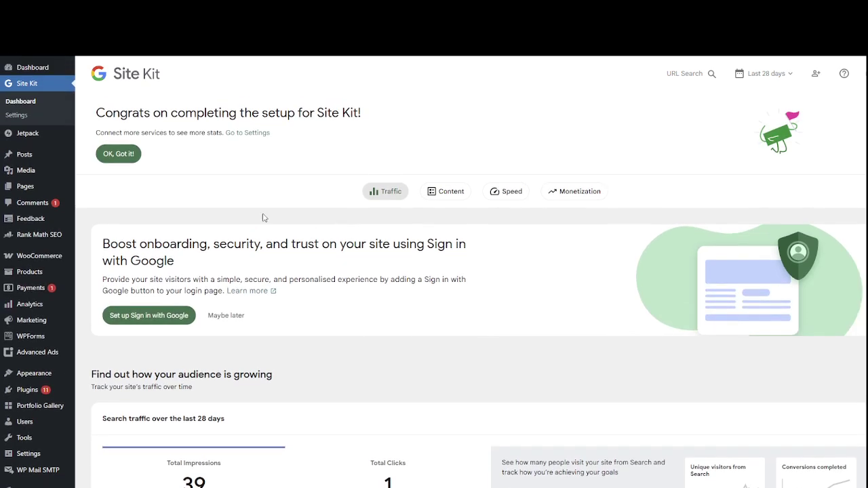
Look through the whole Site Kit dashboard down to the AdSense connection offer, and return to its beginning
scroll(141, 184, down, 5)
scroll(147, 195, up, 5)
scroll(470, 305, down, 15)
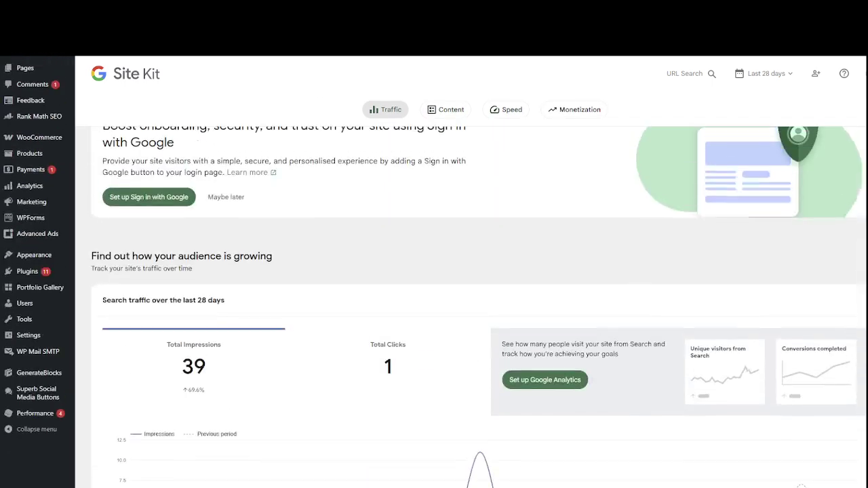
scroll(471, 305, up, 4)
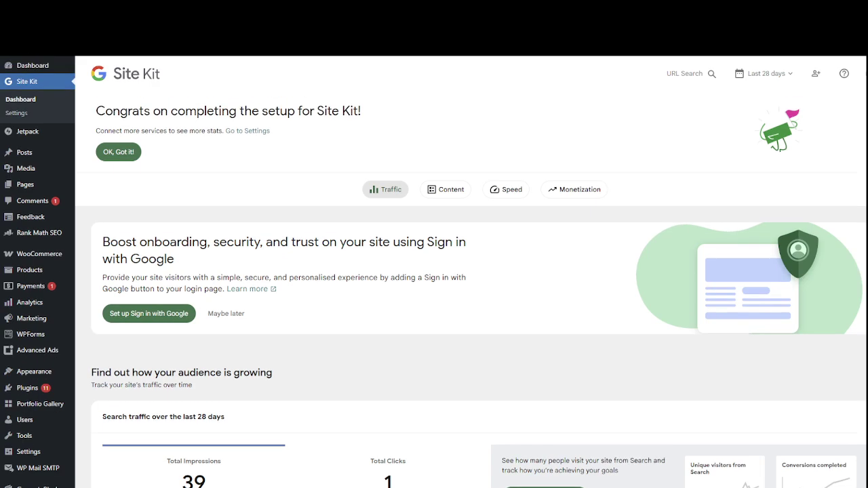
scroll(471, 305, down, 20)
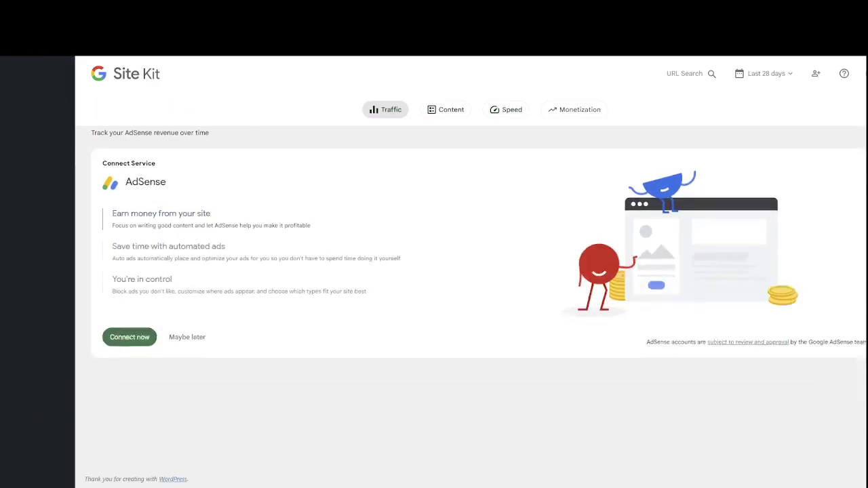
scroll(471, 305, up, 20)
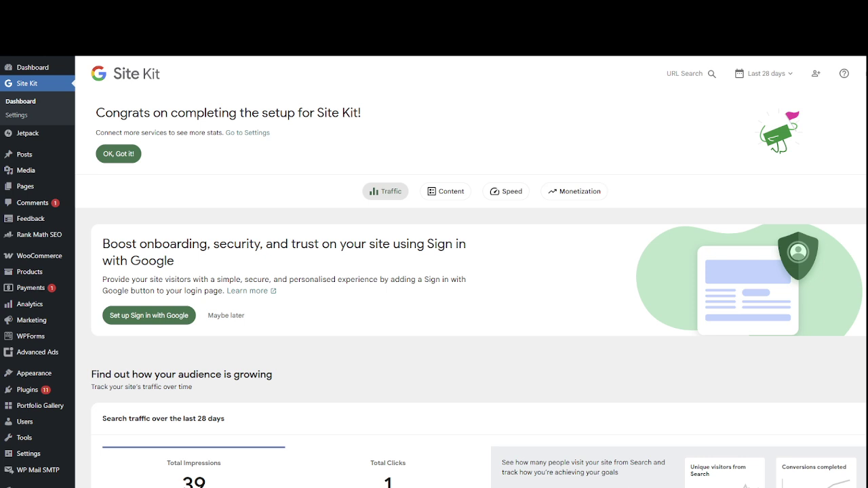
Open Site Kit's settings from the setup completion notice and look through the additional Google services offered for connection
click(261, 134)
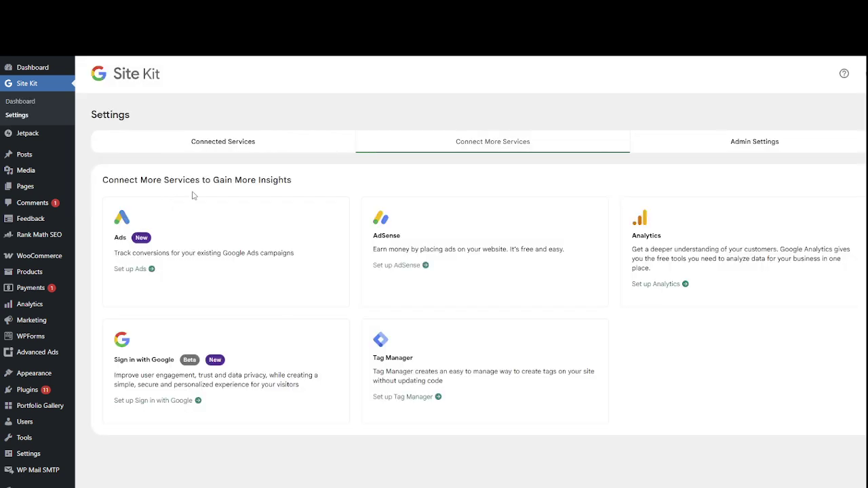
scroll(254, 298, down, 3)
scroll(255, 294, up, 1)
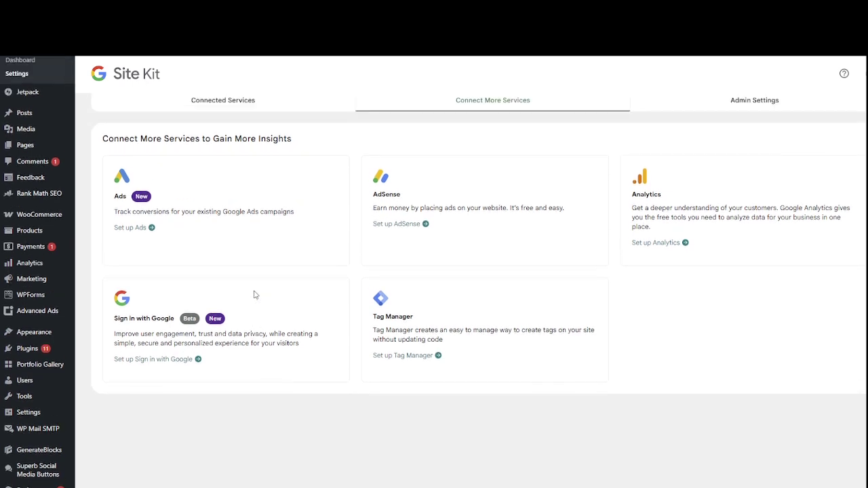
scroll(255, 294, up, 1)
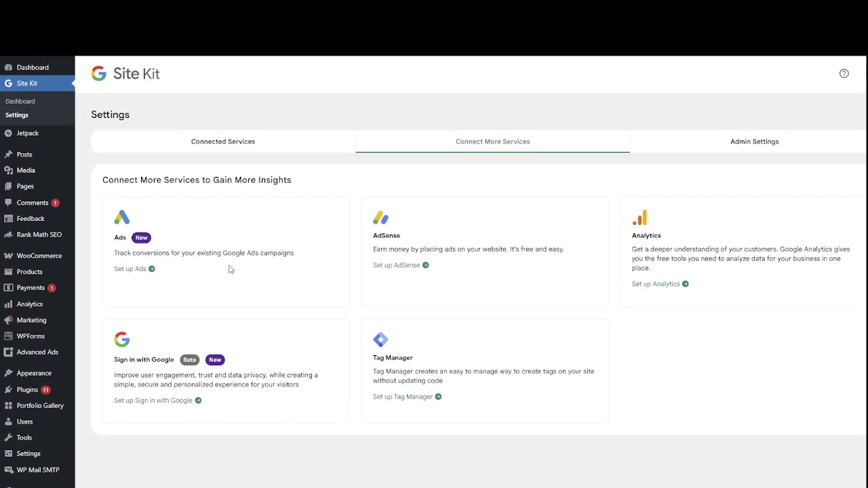
scroll(436, 301, down, 2)
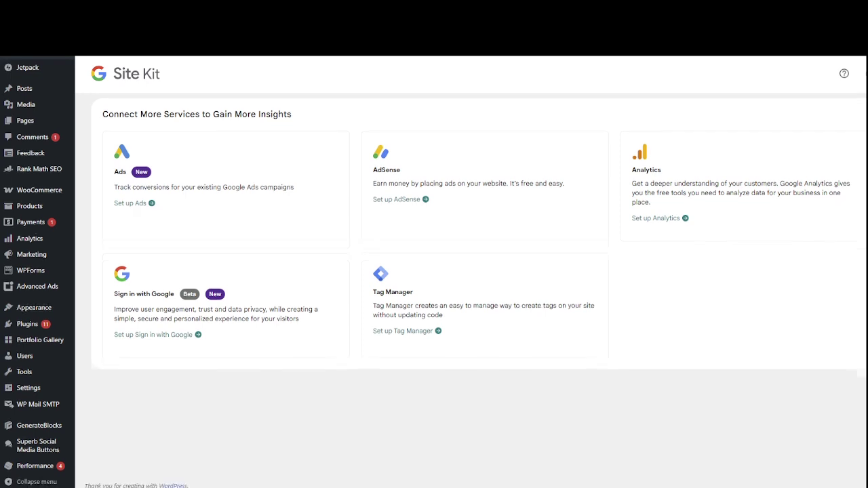
scroll(349, 187, up, 2)
View the connected services and expand the details of PageSpeed Insights and Search Console
click(238, 155)
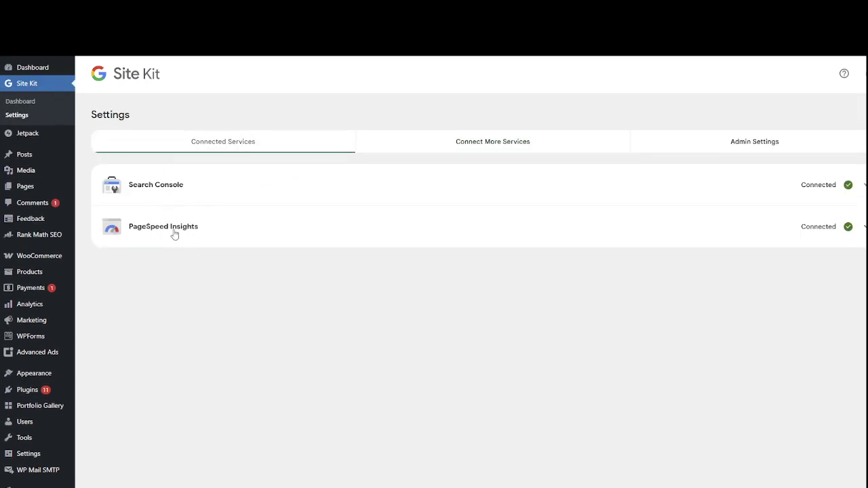
click(864, 229)
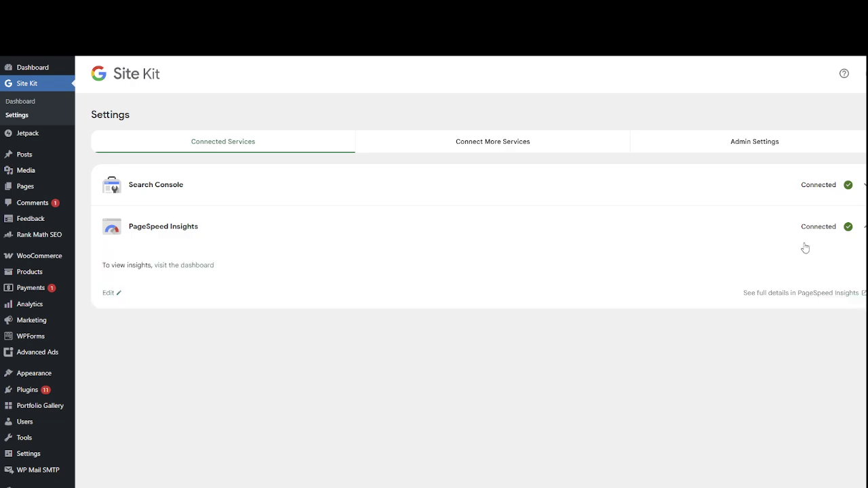
click(172, 193)
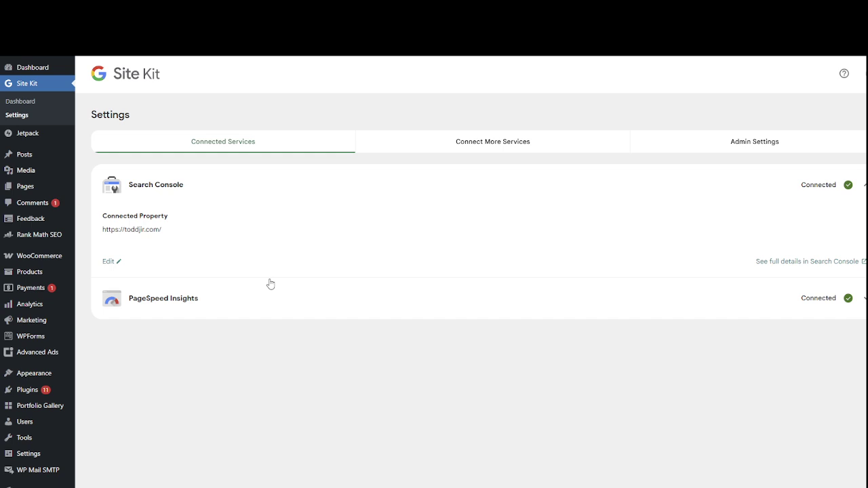
Look over the admin settings, covering consent mode, plugin status, plugin settings and tracking
click(494, 150)
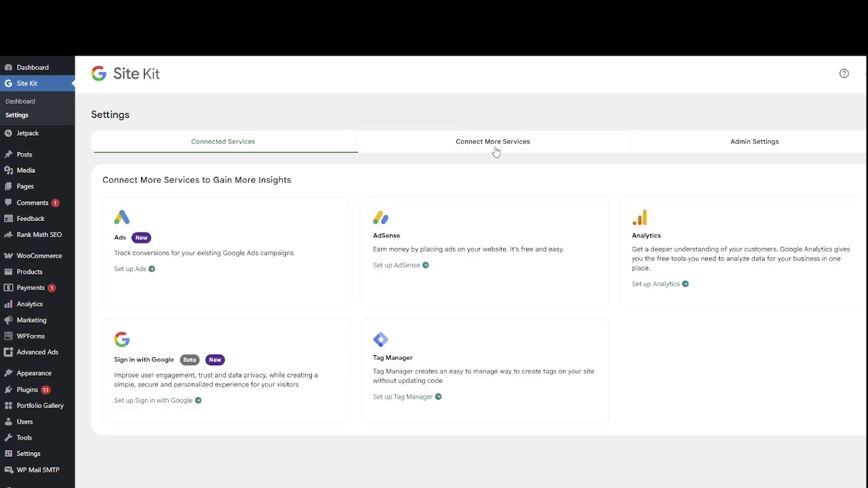
click(760, 147)
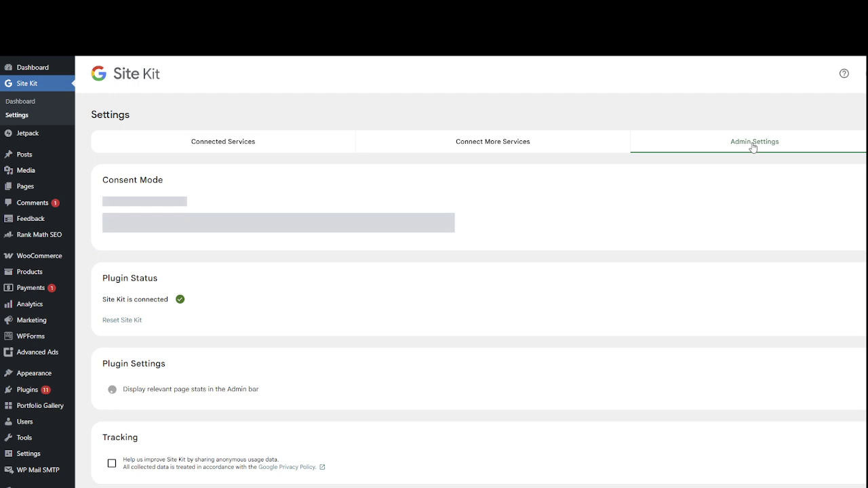
scroll(423, 231, down, 2)
scroll(447, 217, up, 2)
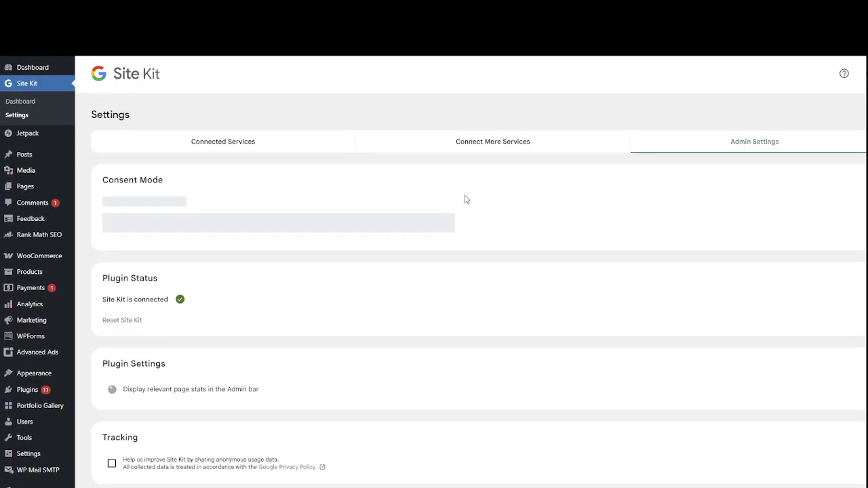
Review the list of connected services once more, and return to the overview of further services available to connect
click(480, 145)
click(254, 142)
scroll(298, 267, down, 1)
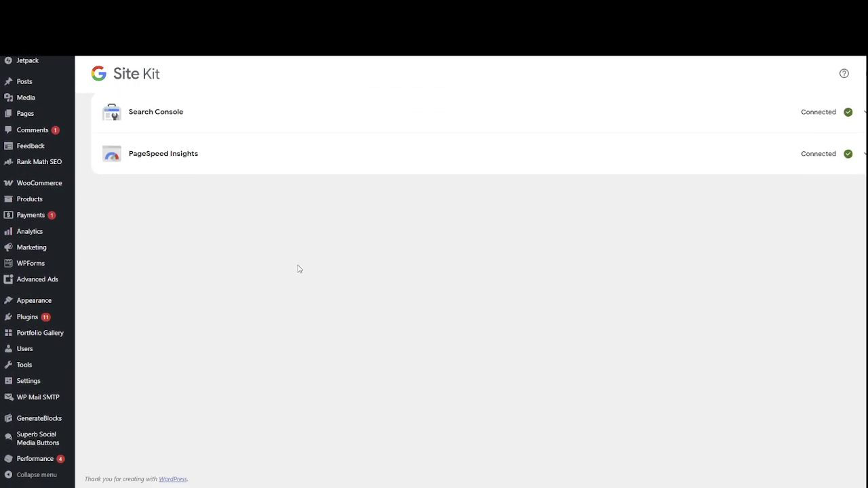
scroll(298, 267, up, 1)
click(479, 154)
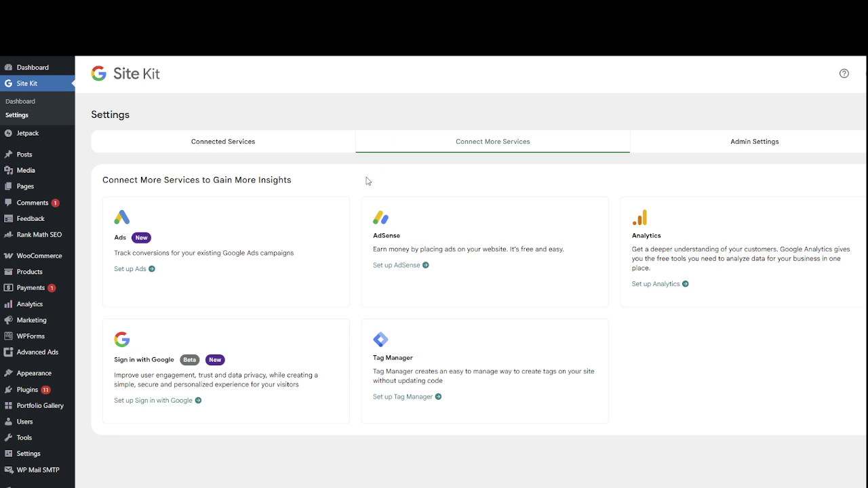
scroll(475, 170, down, 1)
scroll(271, 156, up, 1)
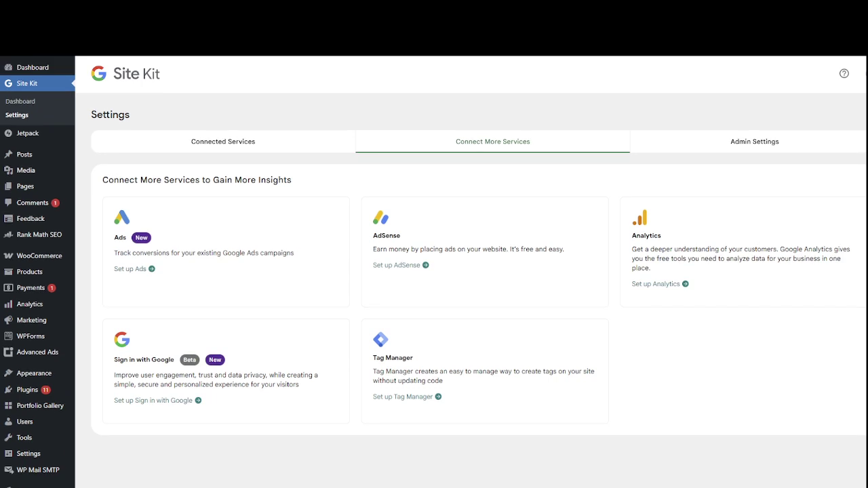